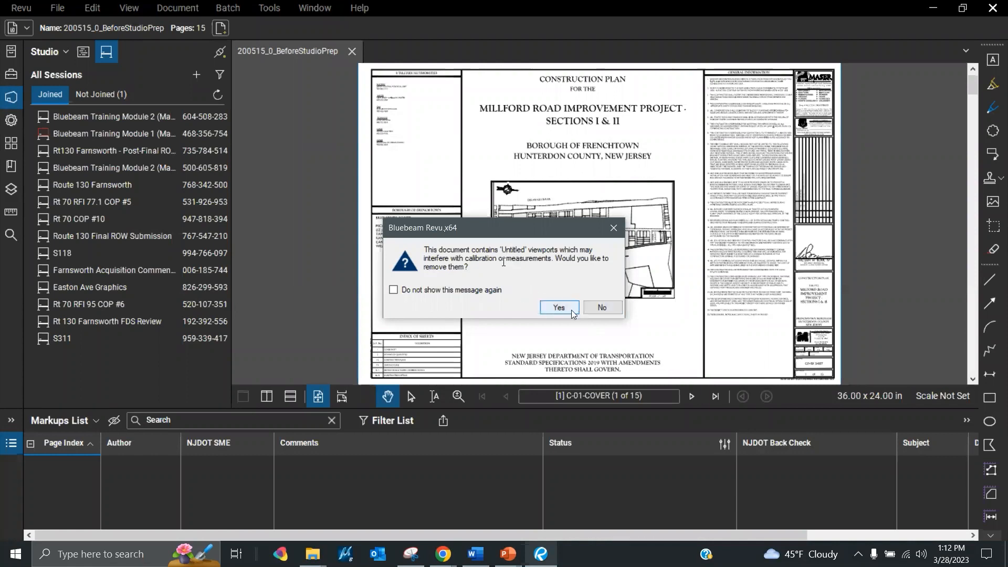
- Decline removing the untitled viewports at the prompt, and bring up the document's measurement settings and viewports list
{"action": "left_click", "coordinate": [602, 309]}
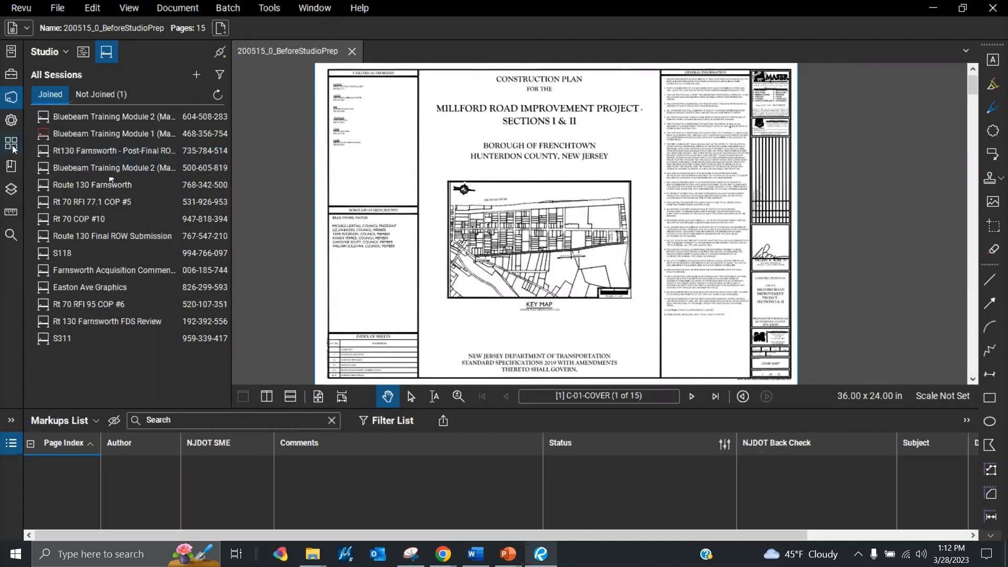
{"action": "left_click", "coordinate": [13, 148]}
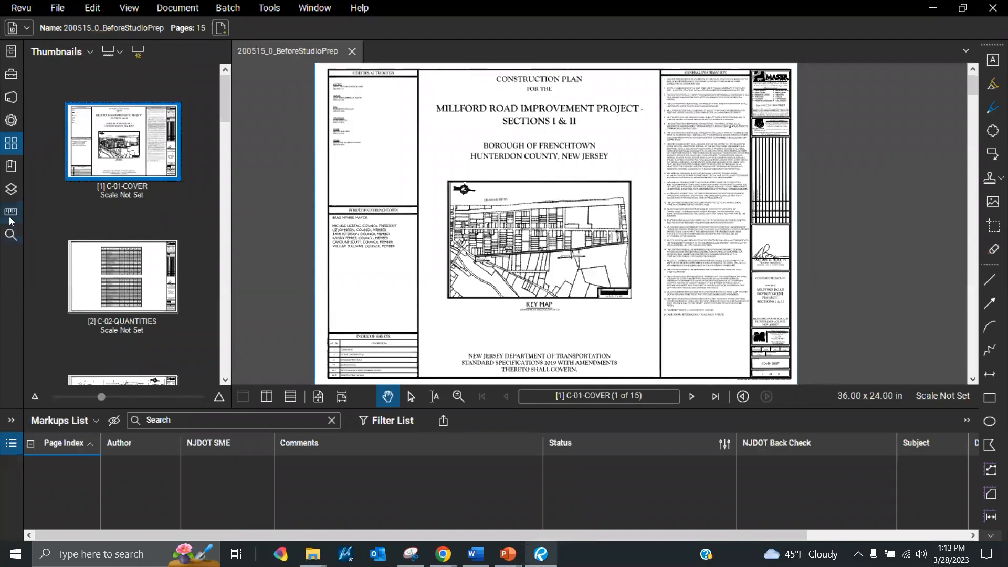
{"action": "key", "text": "ctrl"}
{"action": "key", "text": "ctrl"}
{"action": "key", "text": "ctrl"}
{"action": "key", "text": "ctrl"}
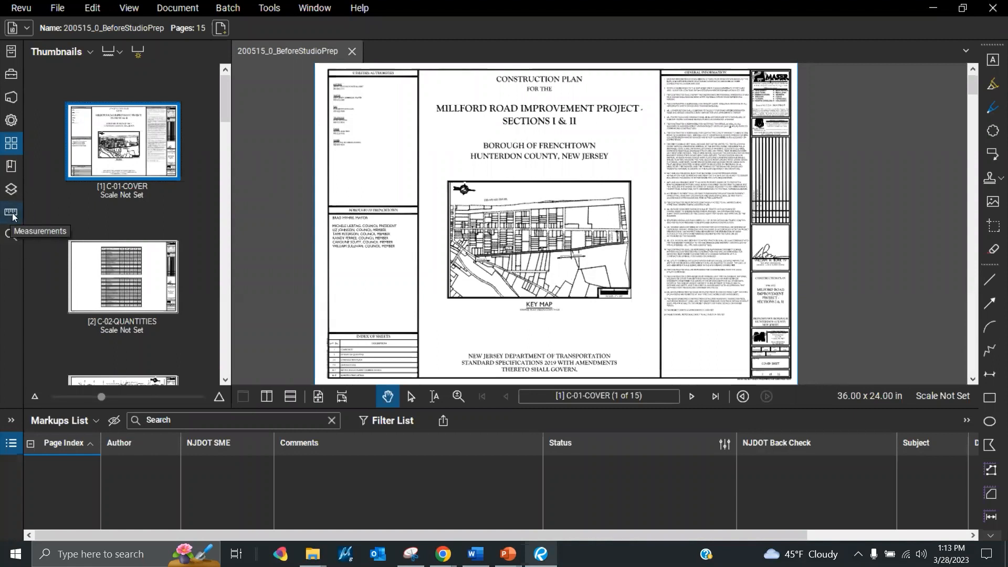
{"action": "left_click", "coordinate": [12, 213]}
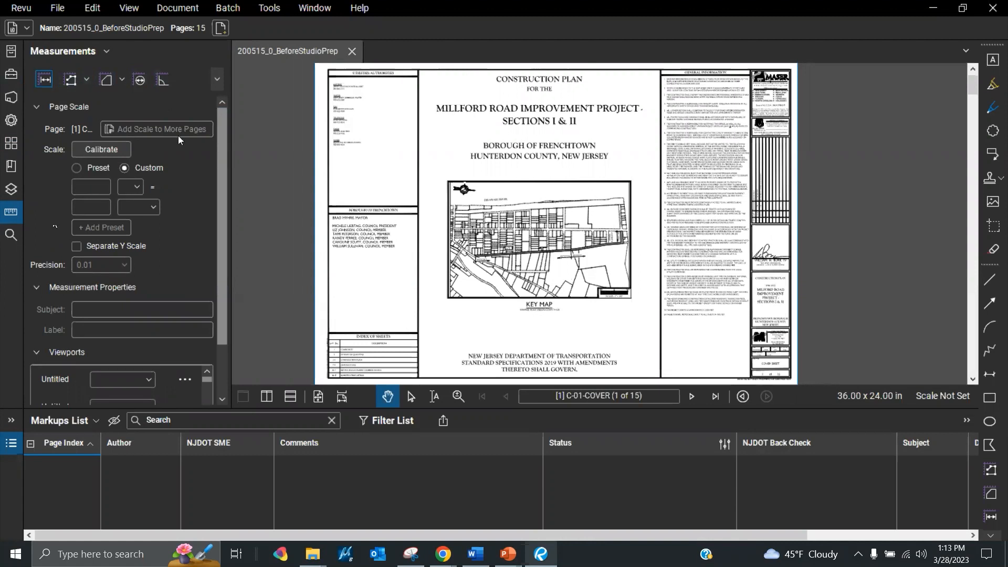
{"action": "scroll", "coordinate": [222, 181], "scroll_direction": "down", "scroll_amount": 1}
{"action": "left_click_drag", "start_coordinate": [222, 181], "coordinate": [219, 235]}
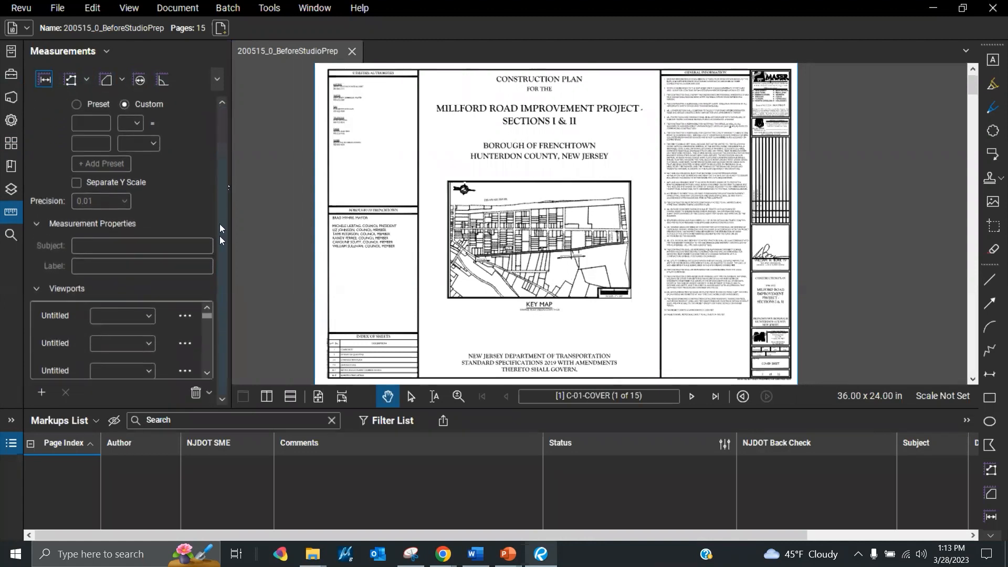
- Start the Length and Polylength measurement tools in turn to examine the untitled viewports on the cover sheet, and leave them without measuring
{"action": "left_click", "coordinate": [45, 79]}
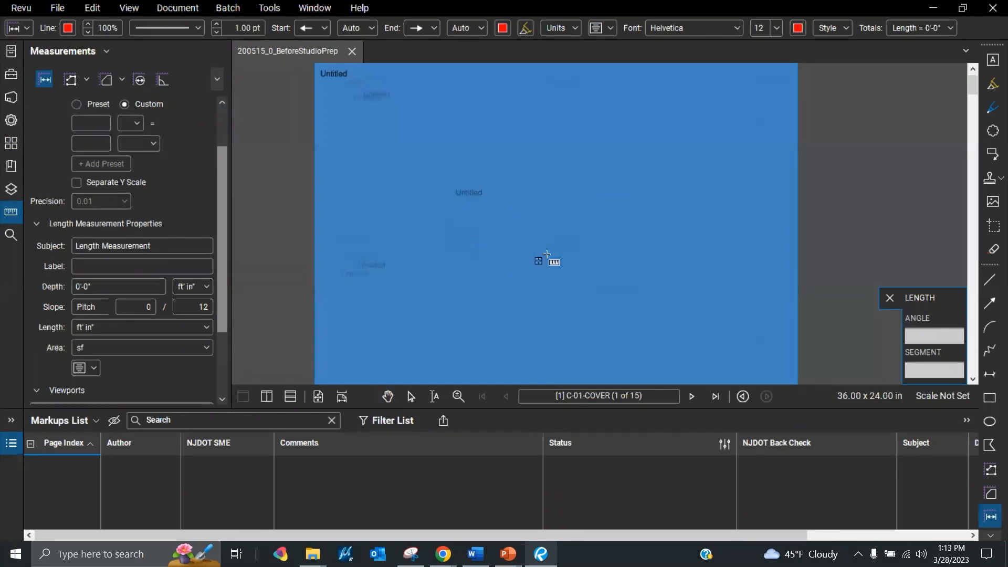
{"action": "left_click", "coordinate": [71, 79]}
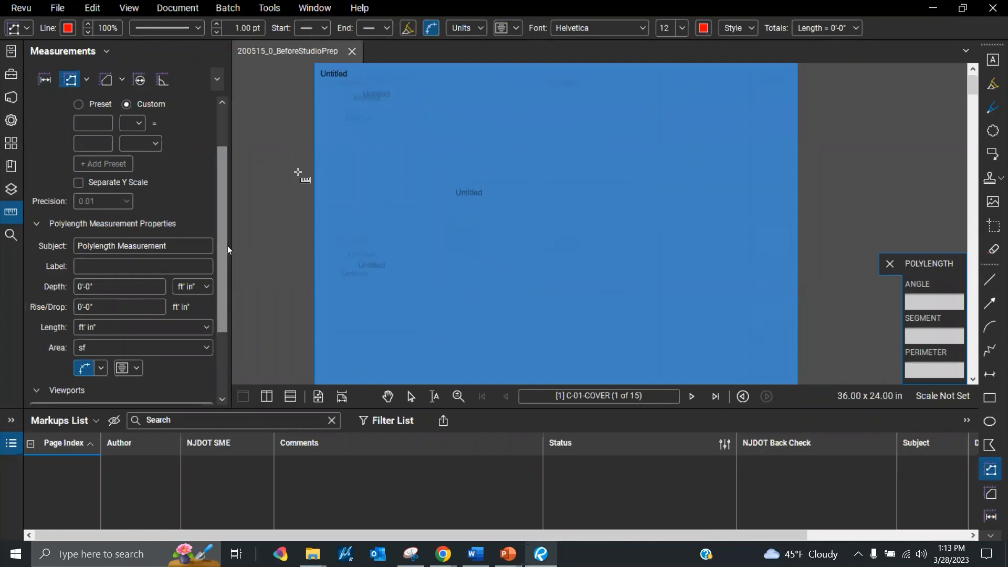
{"action": "right_click", "coordinate": [362, 163]}
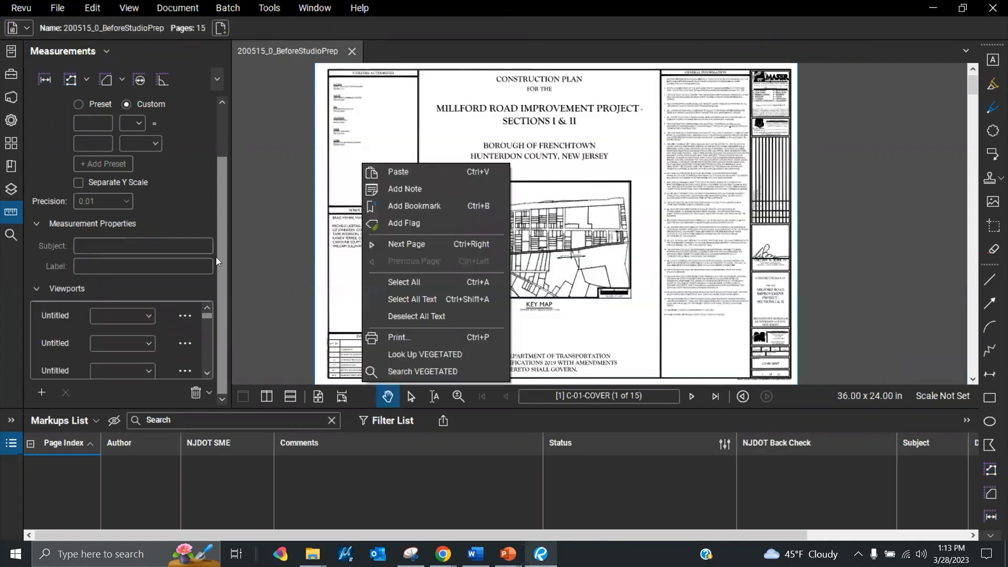
{"action": "left_click", "coordinate": [220, 191]}
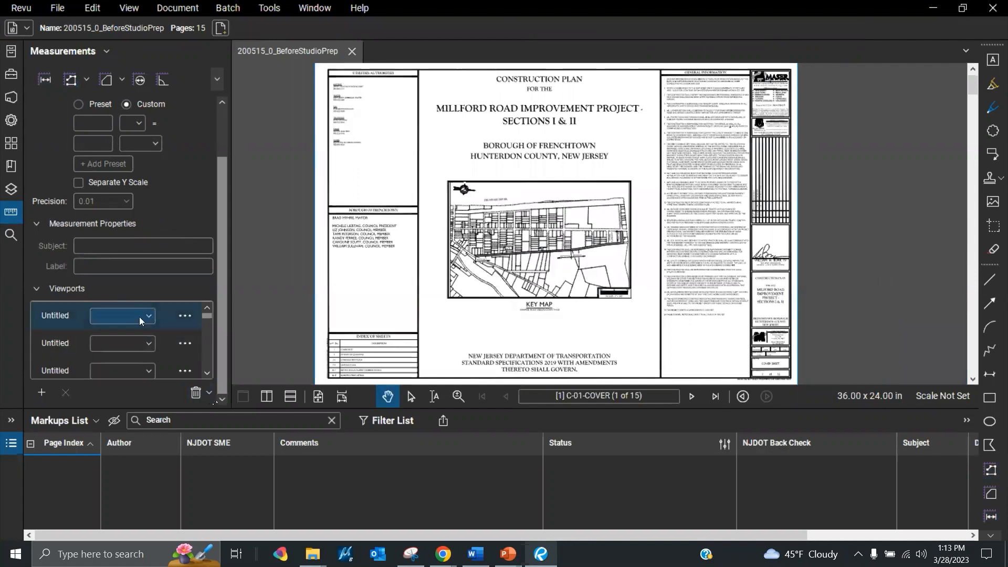
- Delete all viewports from the entire document
{"action": "left_click", "coordinate": [206, 396]}
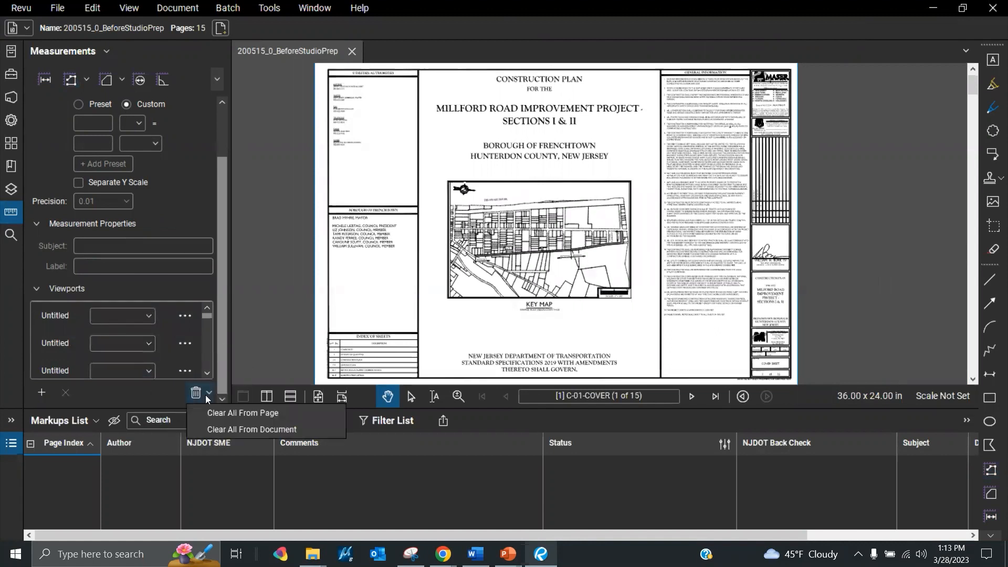
{"action": "left_click", "coordinate": [244, 429]}
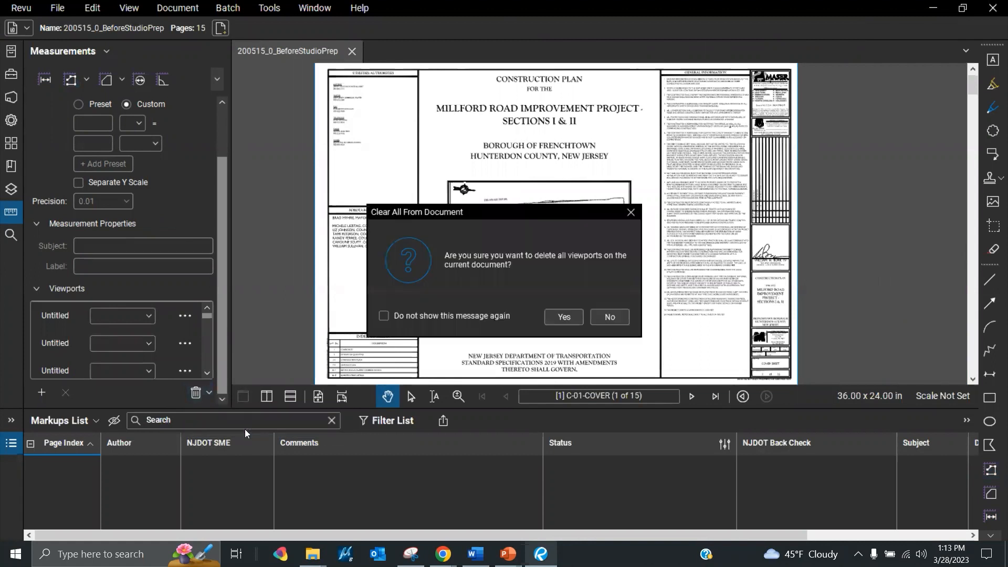
{"action": "left_click", "coordinate": [556, 317]}
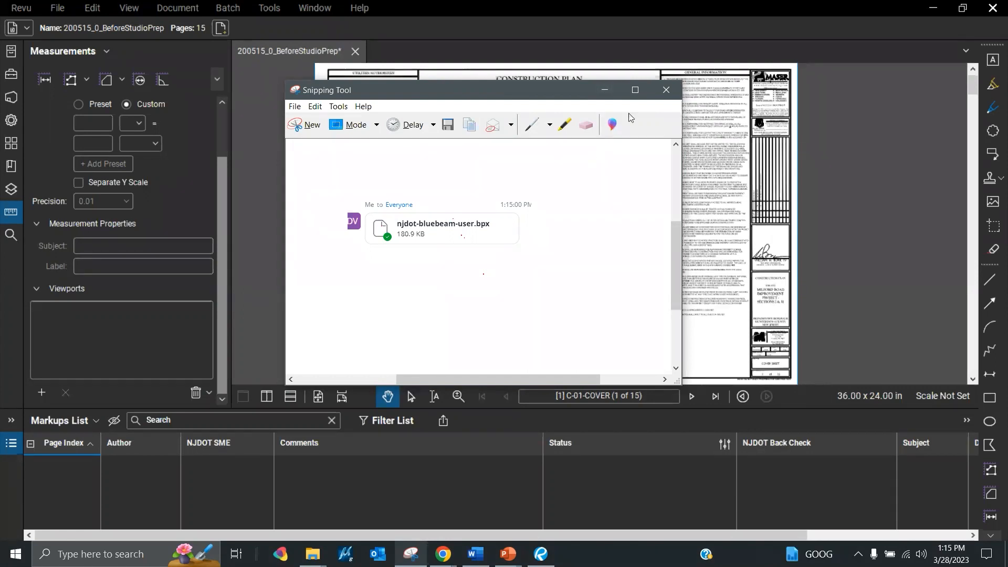
- Minimize the Snipping Tool and import the njdot-bluebeam-user profile from the Bluebeam Training Folder
{"action": "left_click", "coordinate": [605, 90]}
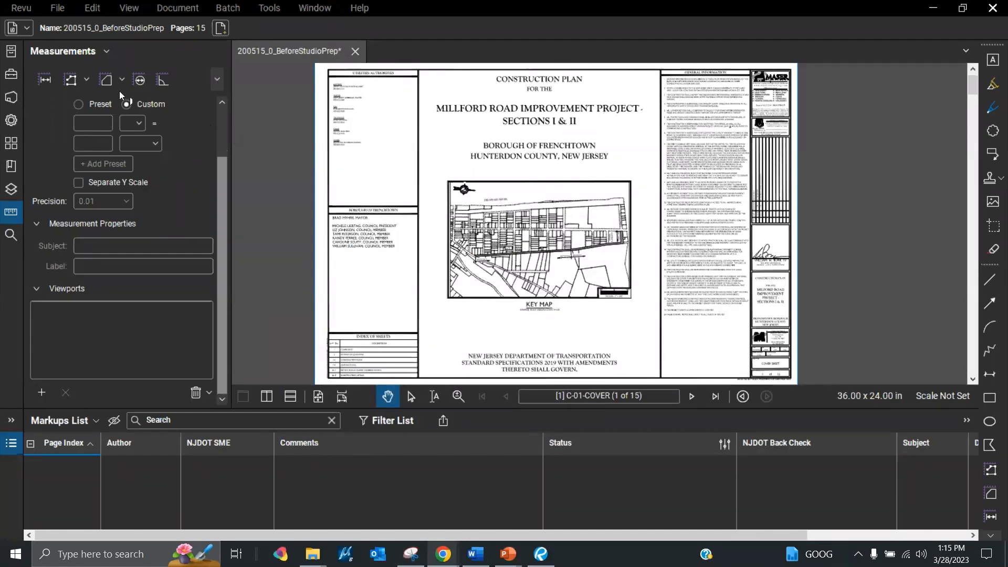
{"action": "left_click", "coordinate": [30, 9]}
{"action": "left_click", "coordinate": [31, 11]}
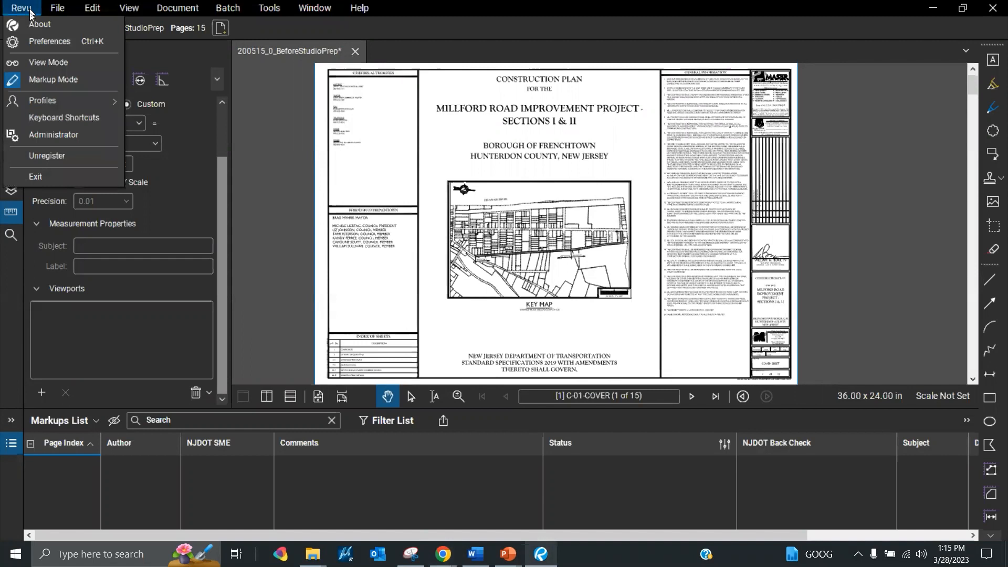
{"action": "mouse_move", "coordinate": [68, 104]}
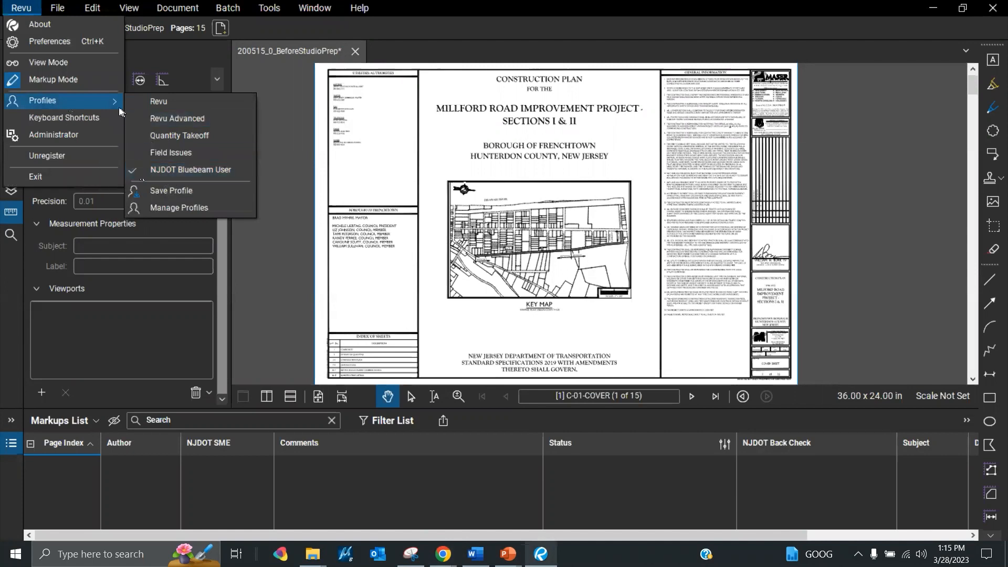
{"action": "left_click", "coordinate": [180, 173]}
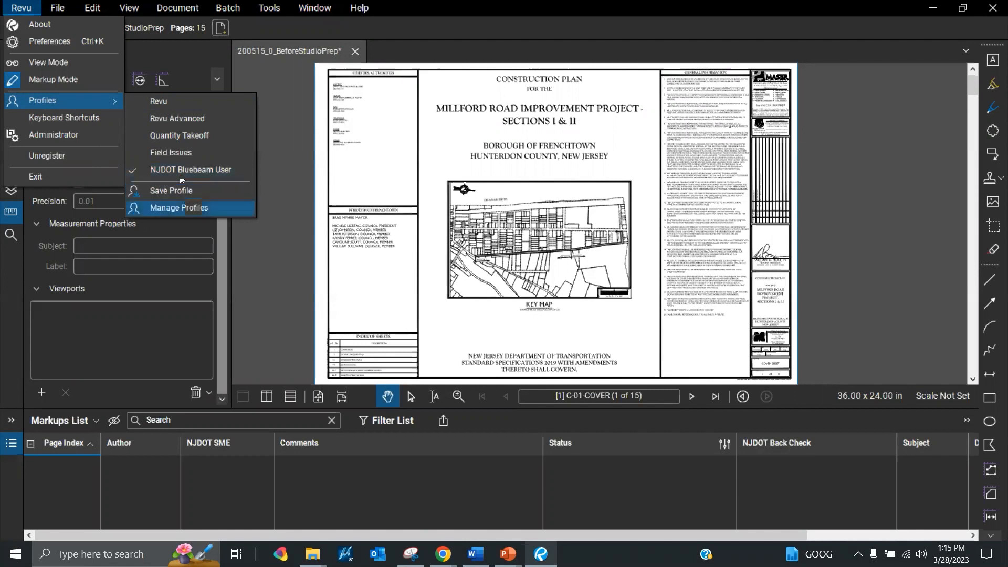
{"action": "left_click", "coordinate": [187, 208]}
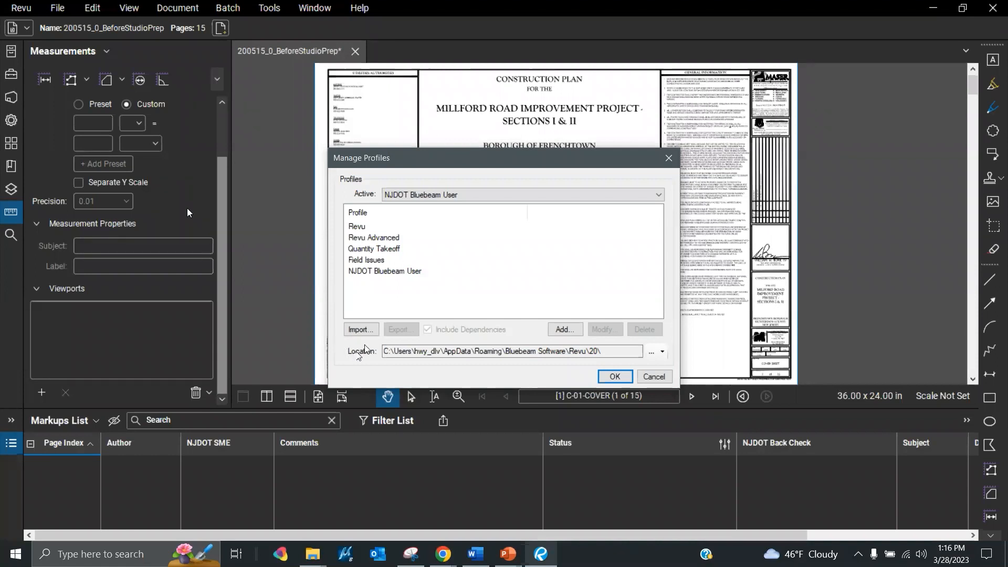
{"action": "left_click", "coordinate": [360, 329]}
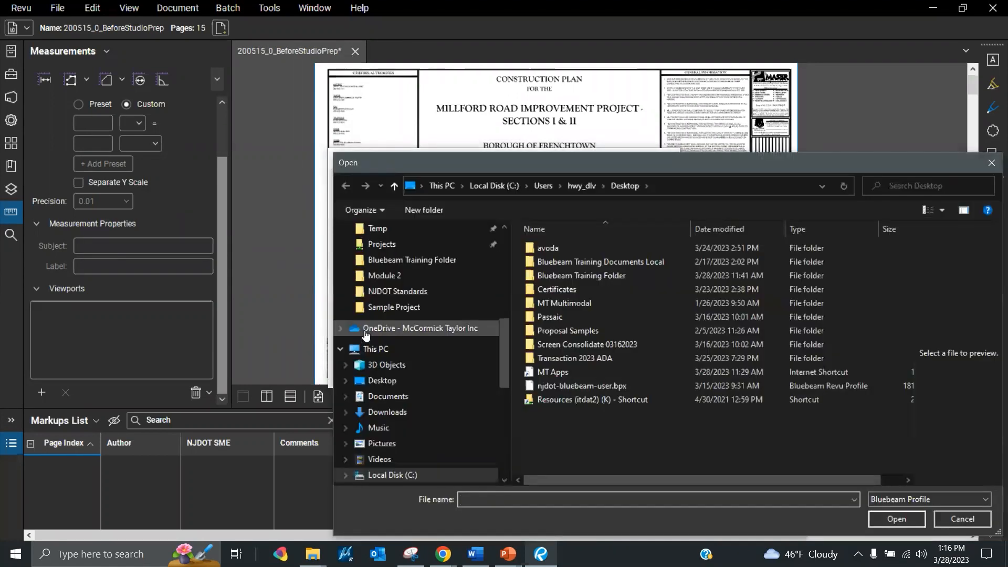
{"action": "double_click", "coordinate": [616, 275]}
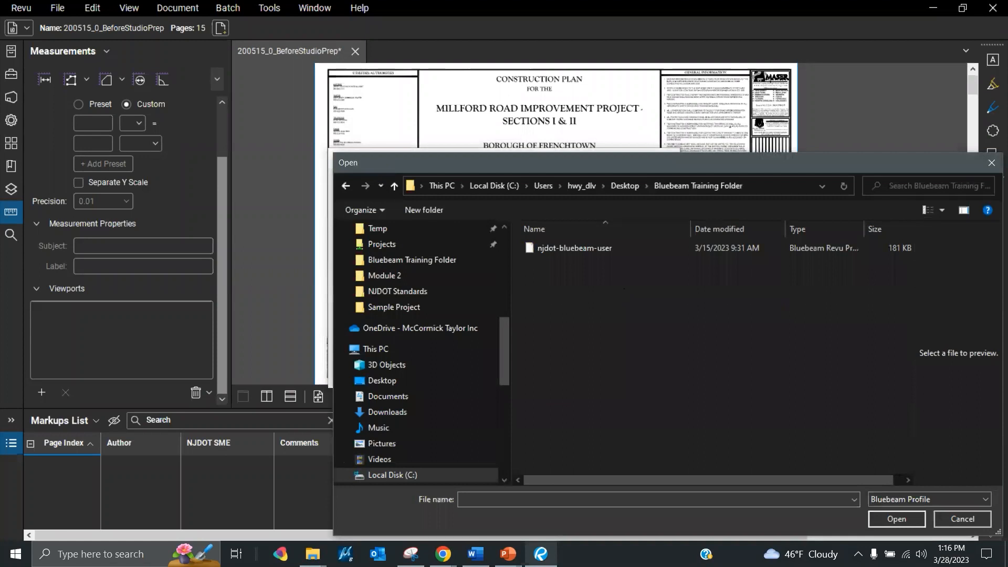
{"action": "left_click", "coordinate": [612, 248]}
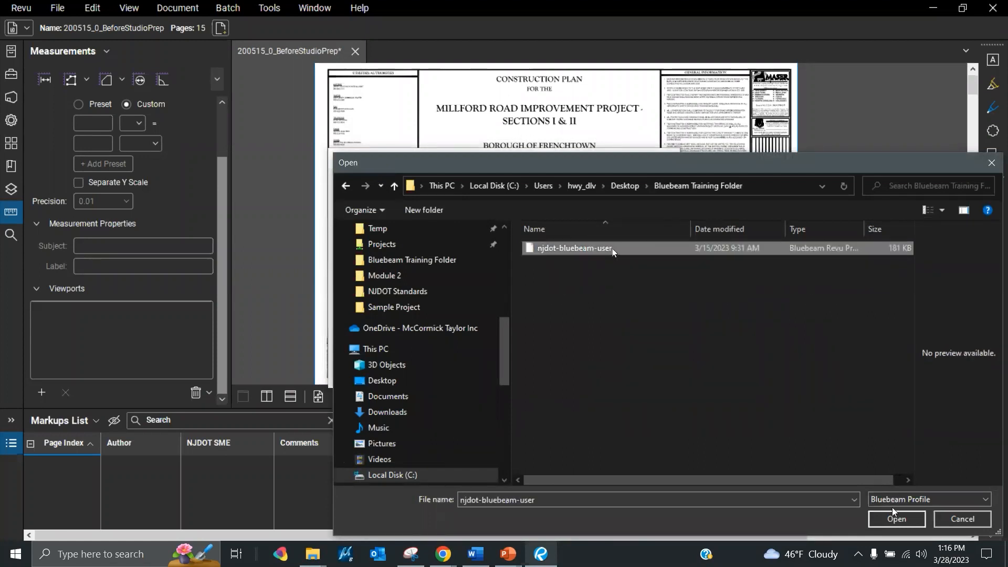
{"action": "left_click", "coordinate": [904, 522]}
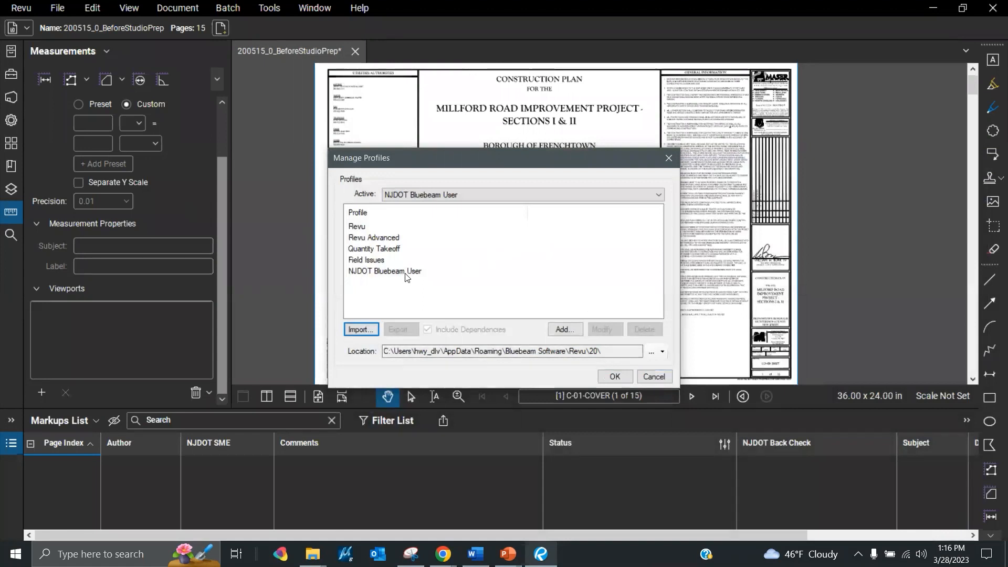
- Set NJDOT Bluebeam User as the active profile and accept the profile settings
{"action": "left_click", "coordinate": [460, 194]}
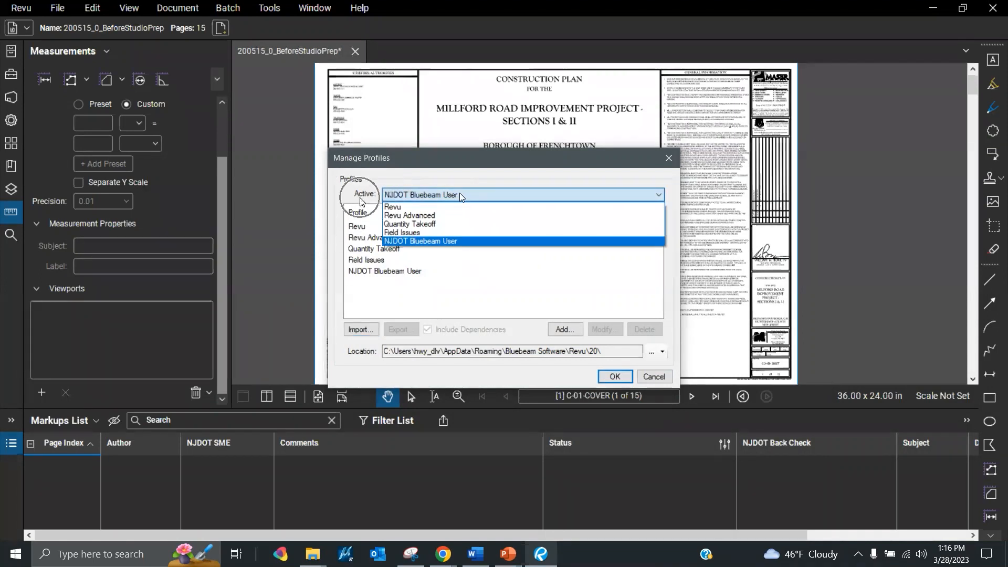
{"action": "left_click", "coordinate": [422, 246]}
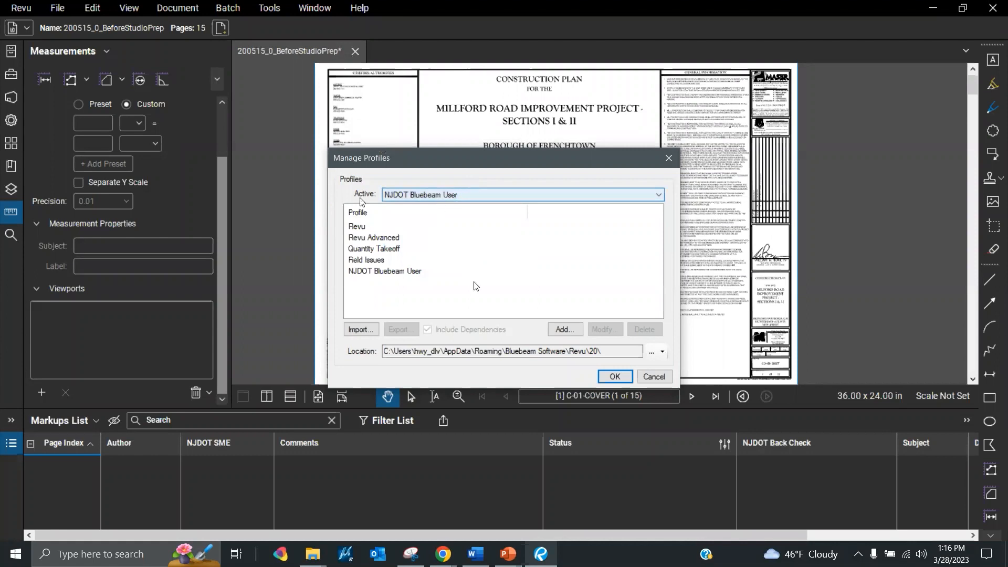
{"action": "left_click", "coordinate": [613, 377]}
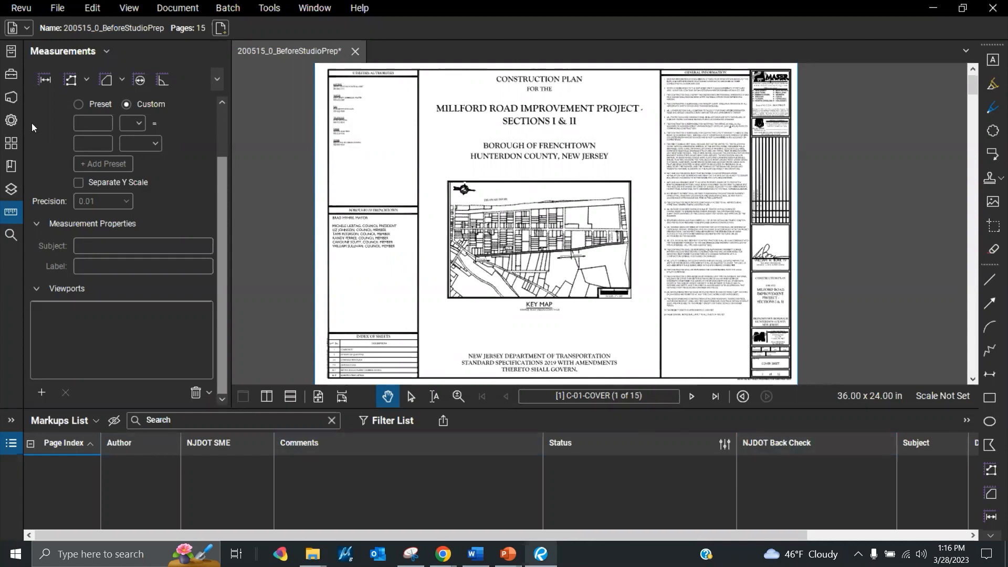
- Show the Studio sessions, open column management for the markups list and apply the column template to the document
{"action": "left_click", "coordinate": [11, 97]}
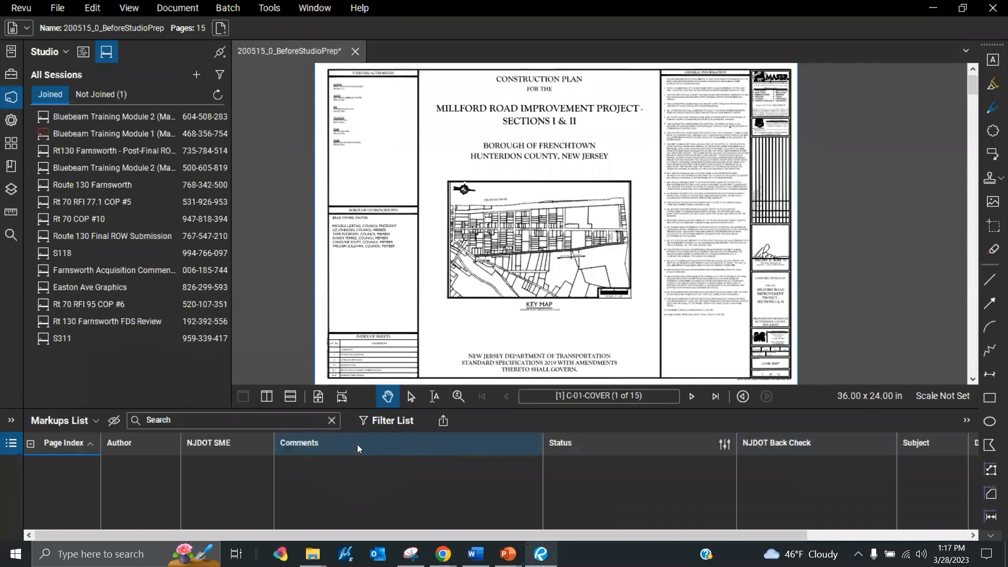
{"action": "left_click", "coordinate": [83, 419]}
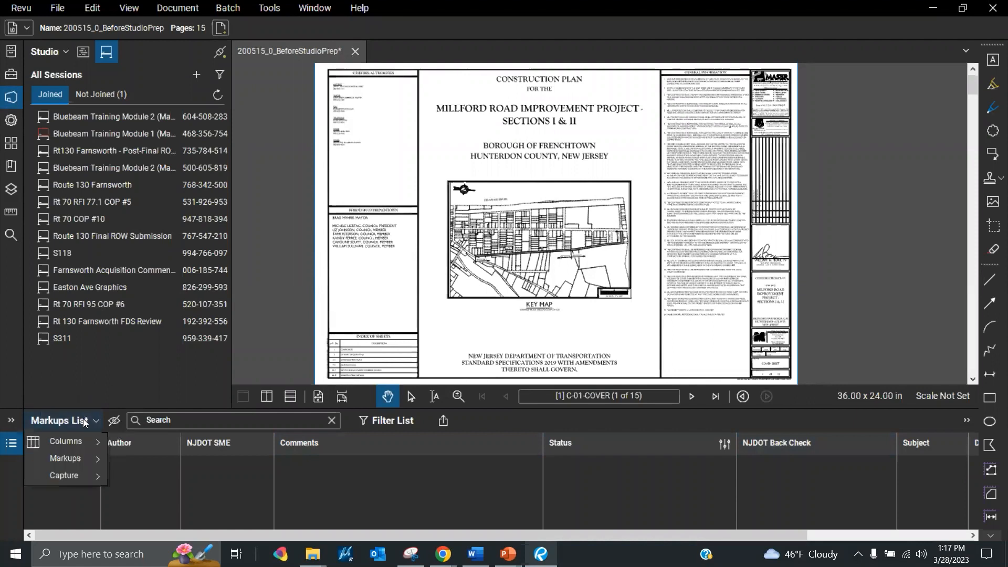
{"action": "mouse_move", "coordinate": [84, 440]}
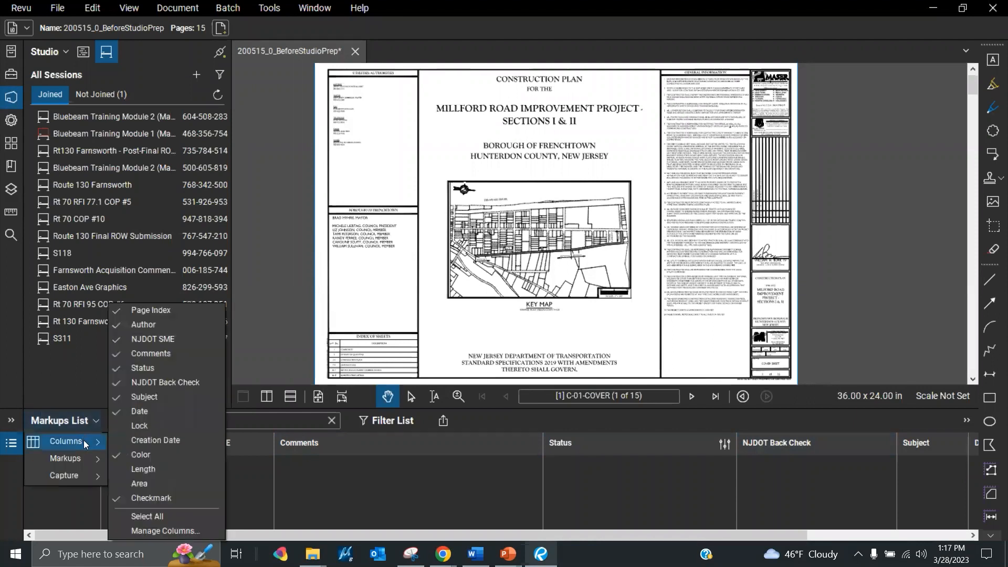
{"action": "left_click", "coordinate": [165, 531]}
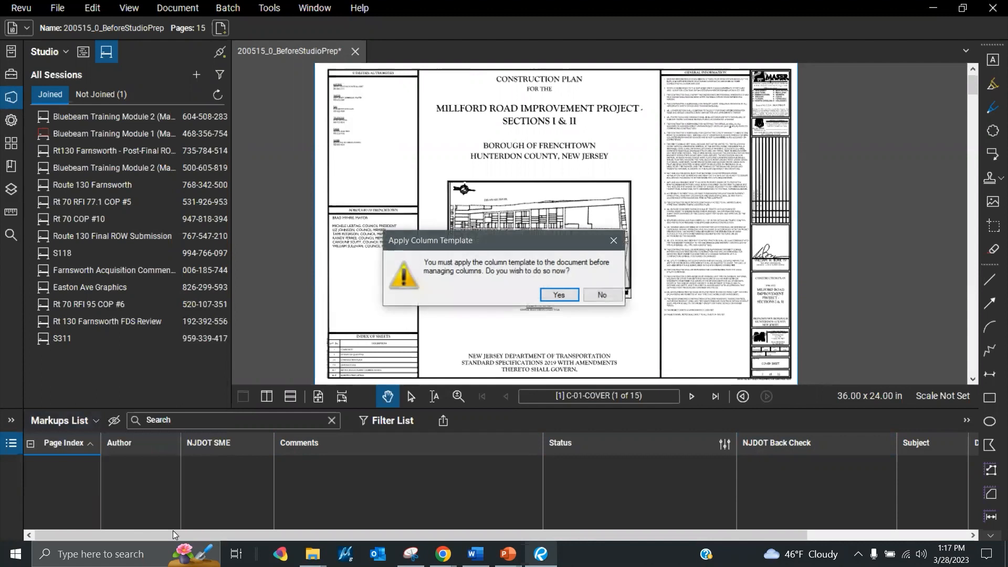
{"action": "left_click_drag", "start_coordinate": [530, 241], "coordinate": [531, 217]}
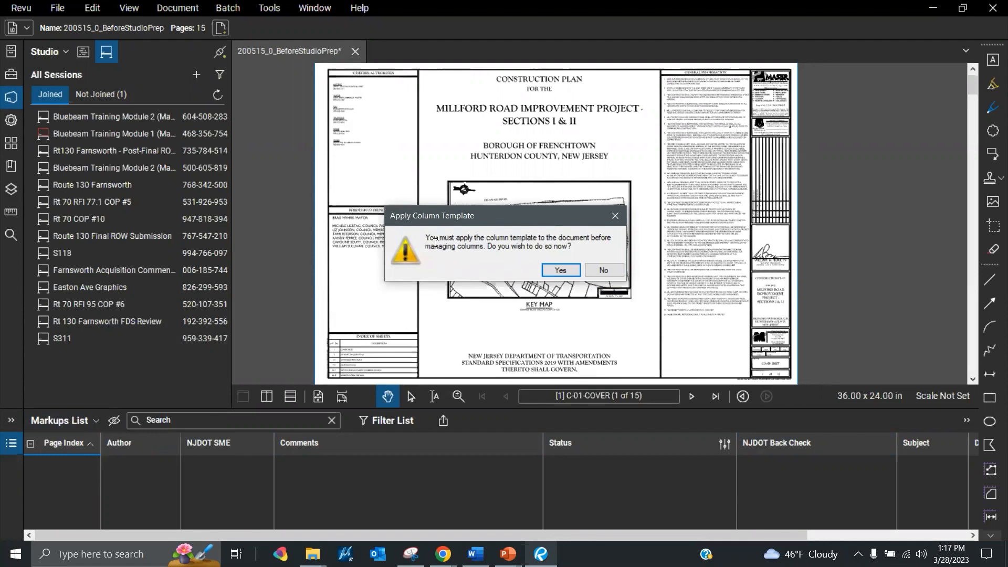
{"action": "left_click", "coordinate": [570, 272]}
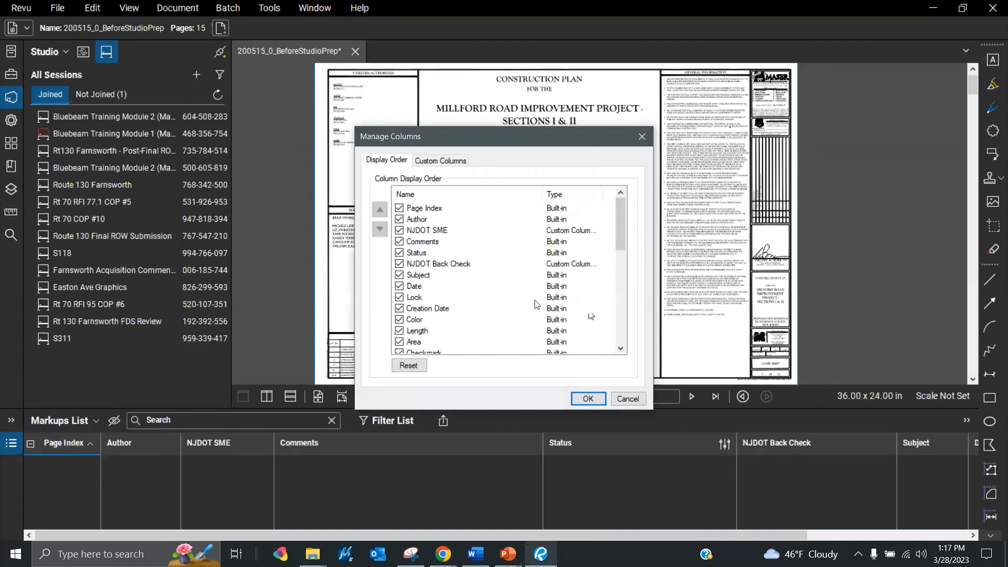
- Check the NJDOT SME and NJDOT Back Check custom columns in the display order and accept the column setup
{"action": "left_click", "coordinate": [473, 232]}
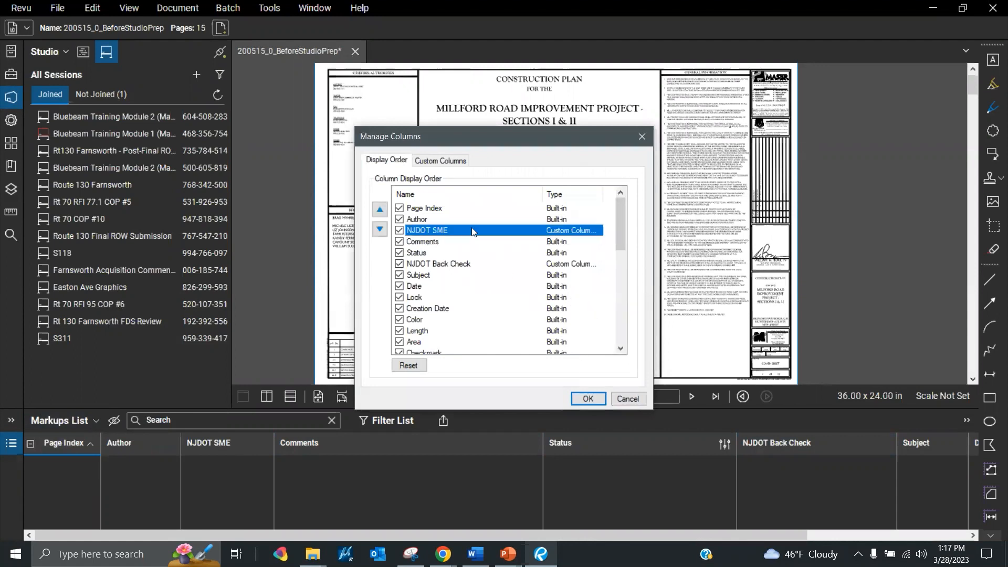
{"action": "left_click", "coordinate": [471, 262]}
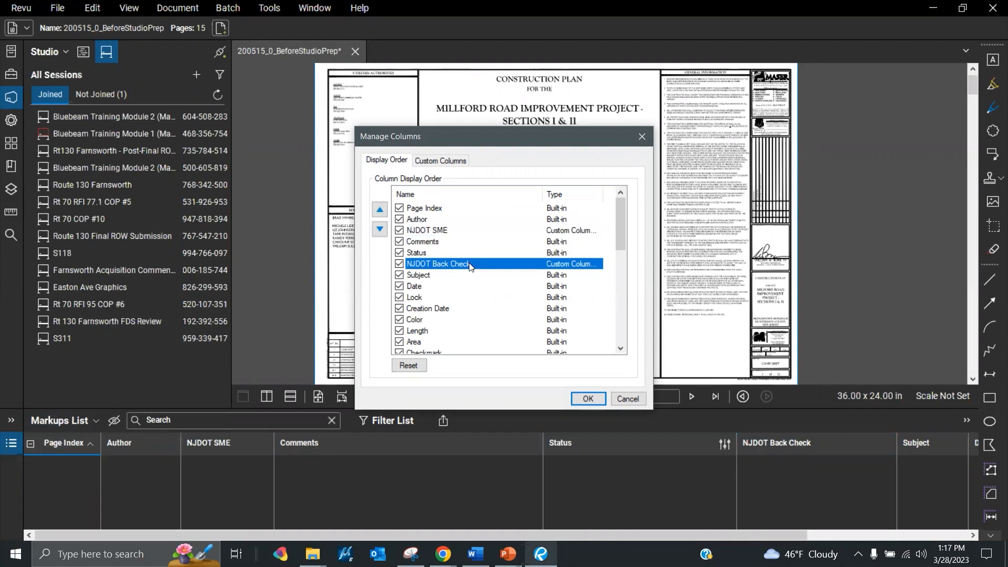
{"action": "left_click", "coordinate": [464, 236]}
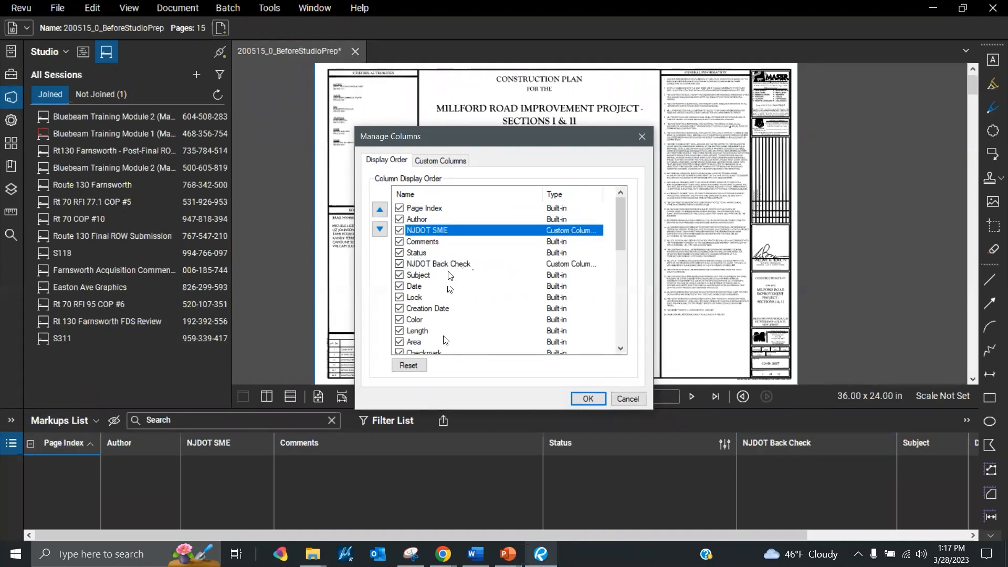
{"action": "left_click", "coordinate": [587, 398]}
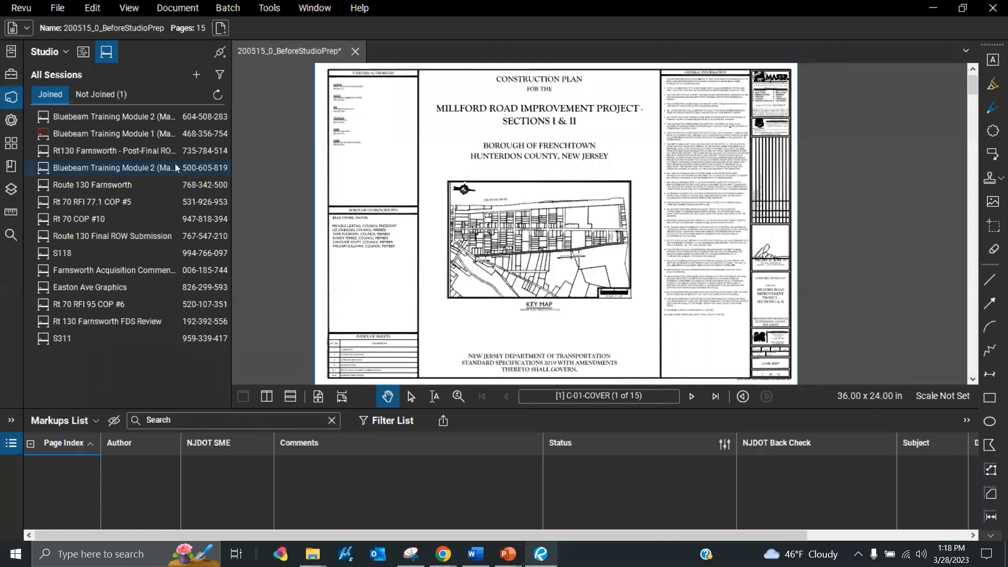
- Show the page thumbnails, widen their panel to fit two columns and look through the sheets
{"action": "left_click", "coordinate": [11, 143]}
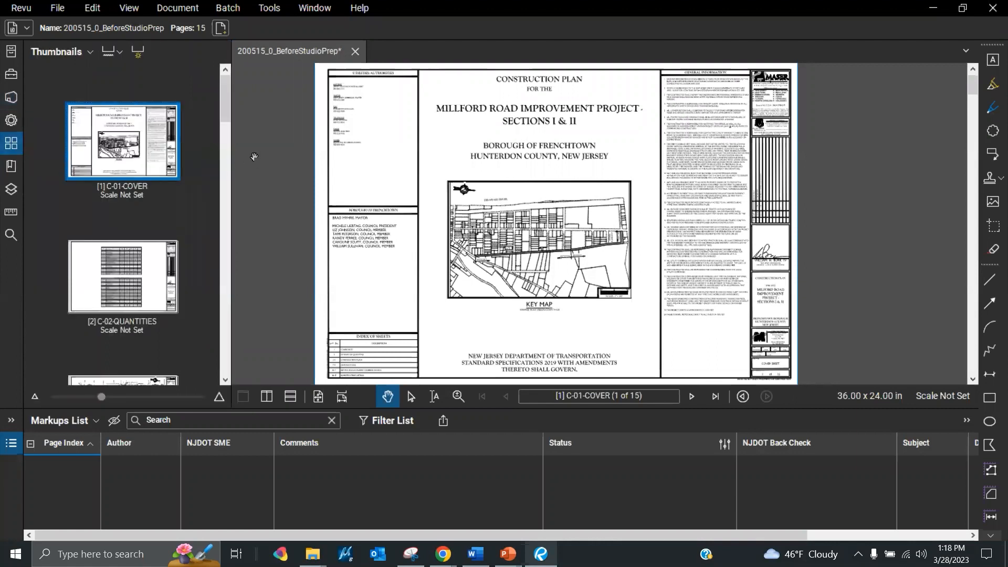
{"action": "left_click_drag", "start_coordinate": [233, 158], "coordinate": [270, 163]}
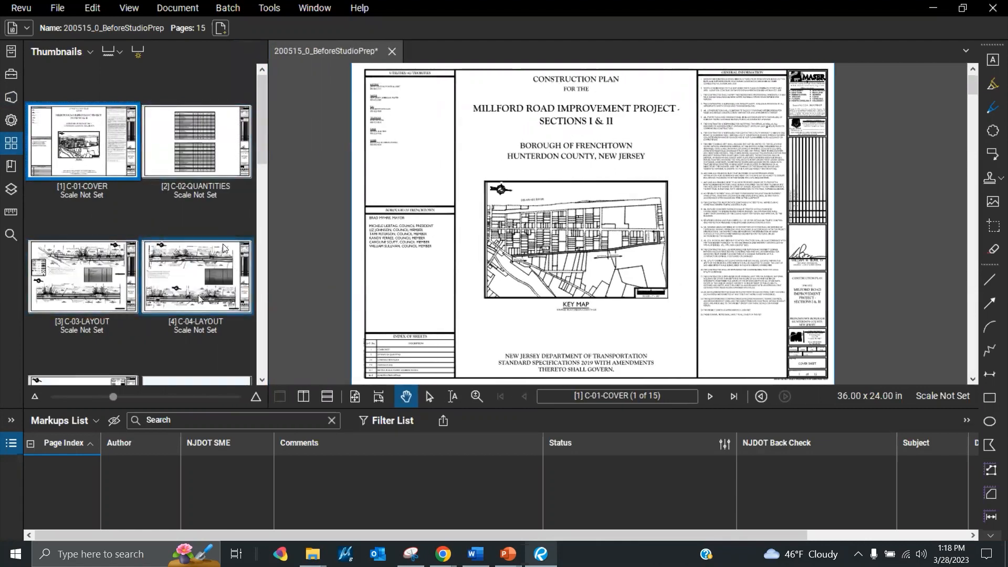
{"action": "scroll", "coordinate": [97, 240], "scroll_direction": "down", "scroll_amount": 3}
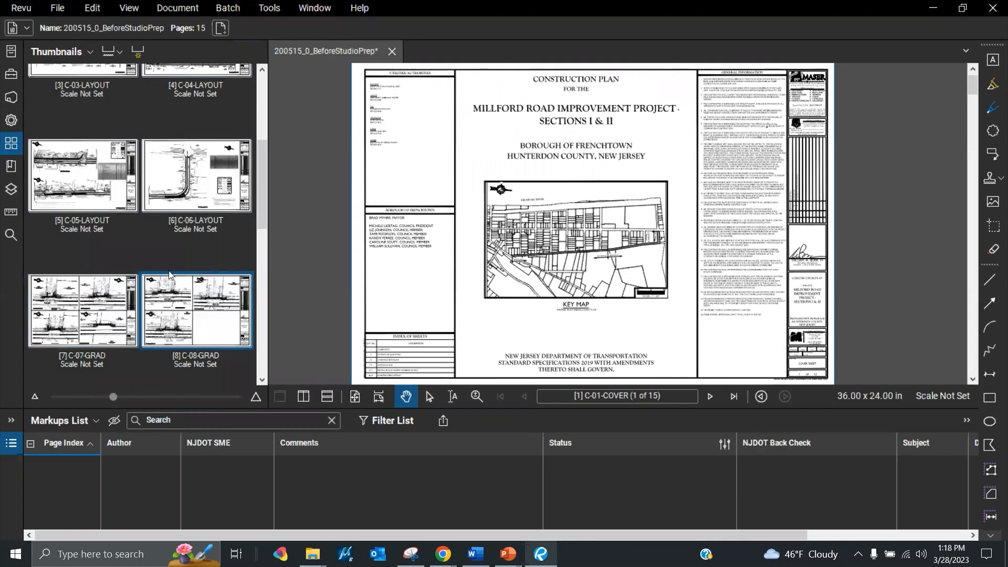
{"action": "scroll", "coordinate": [169, 270], "scroll_direction": "up", "scroll_amount": 3}
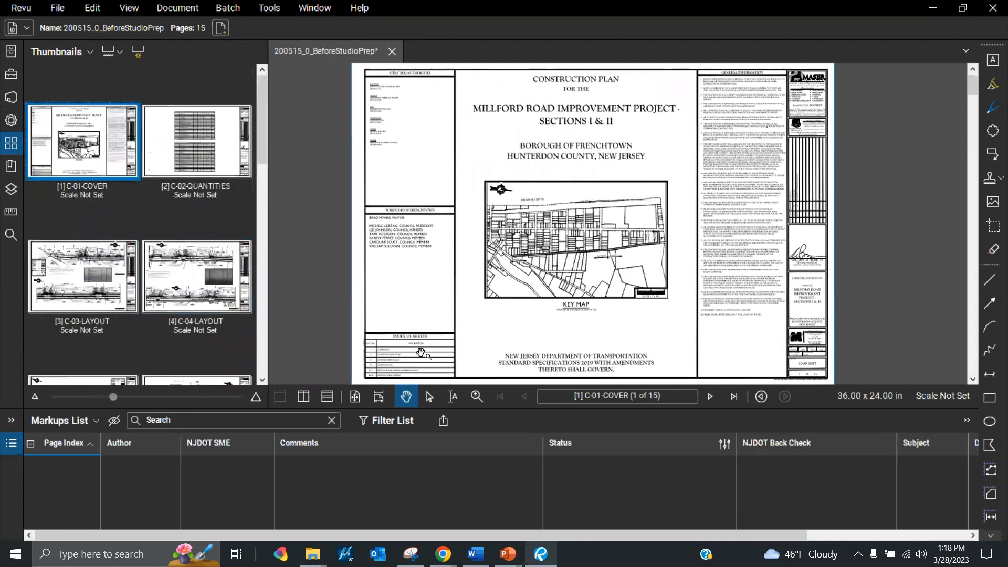
- Zoom in on the cover page's Index of Sheets and split the document view vertically into two side-by-side views
{"action": "scroll", "coordinate": [421, 353], "scroll_direction": "up", "scroll_amount": 6}
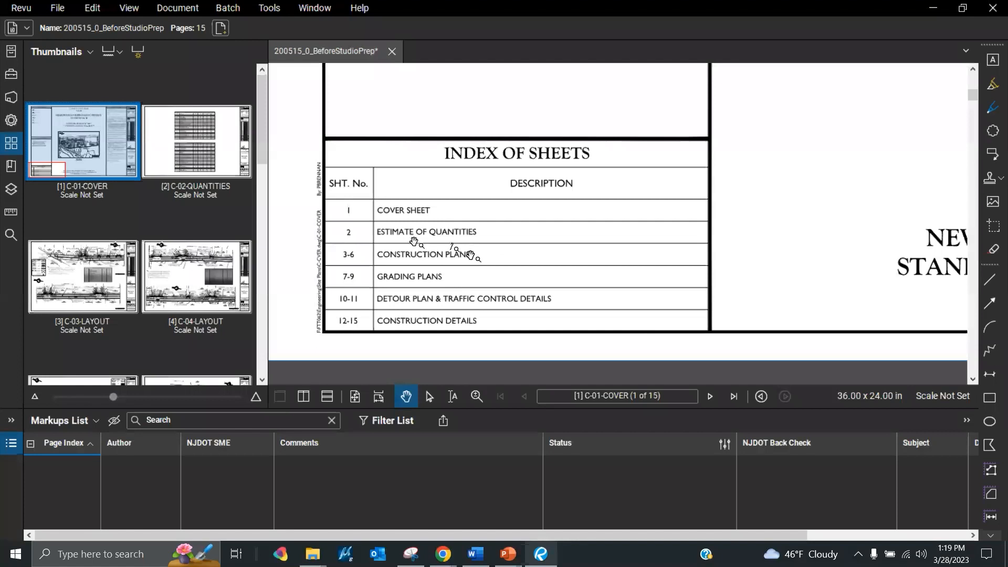
{"action": "key", "text": "ctrl"}
{"action": "key", "text": "ctrl"}
{"action": "key", "text": "ctrl"}
{"action": "left_click_drag", "start_coordinate": [260, 143], "coordinate": [267, 163]}
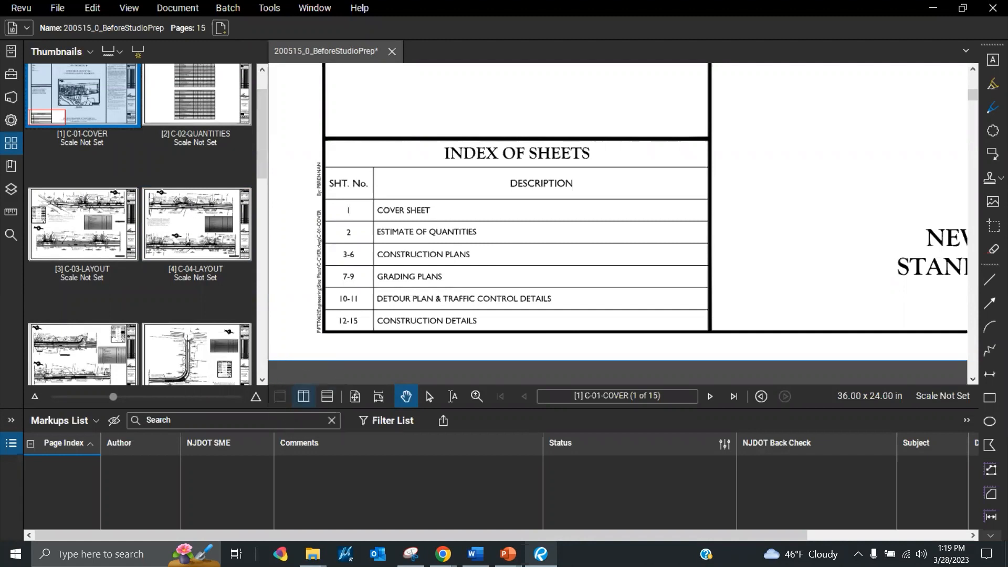
{"action": "left_click", "coordinate": [309, 402]}
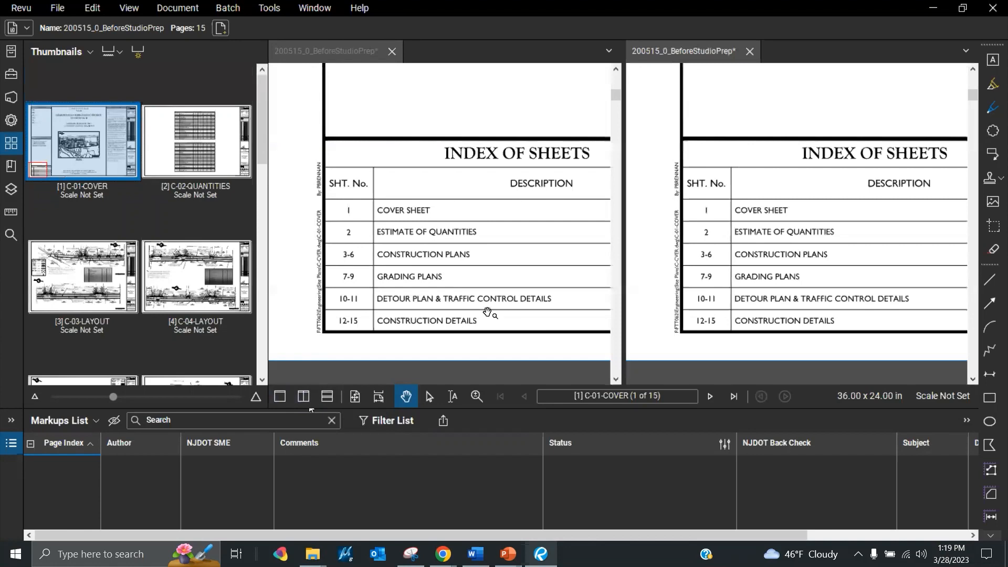
{"action": "left_click_drag", "start_coordinate": [501, 294], "coordinate": [466, 299]}
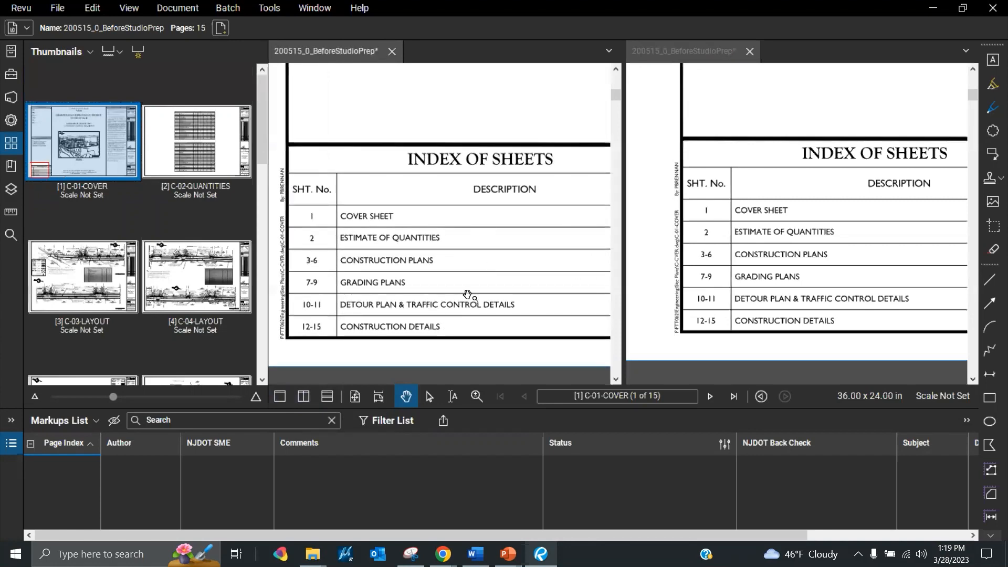
- In the second view, go to page 3 (C-03-LAYOUT) and zoom in on its graphic scale bar
{"action": "left_click", "coordinate": [734, 262]}
{"action": "scroll", "coordinate": [732, 257], "scroll_direction": "down", "scroll_amount": 5}
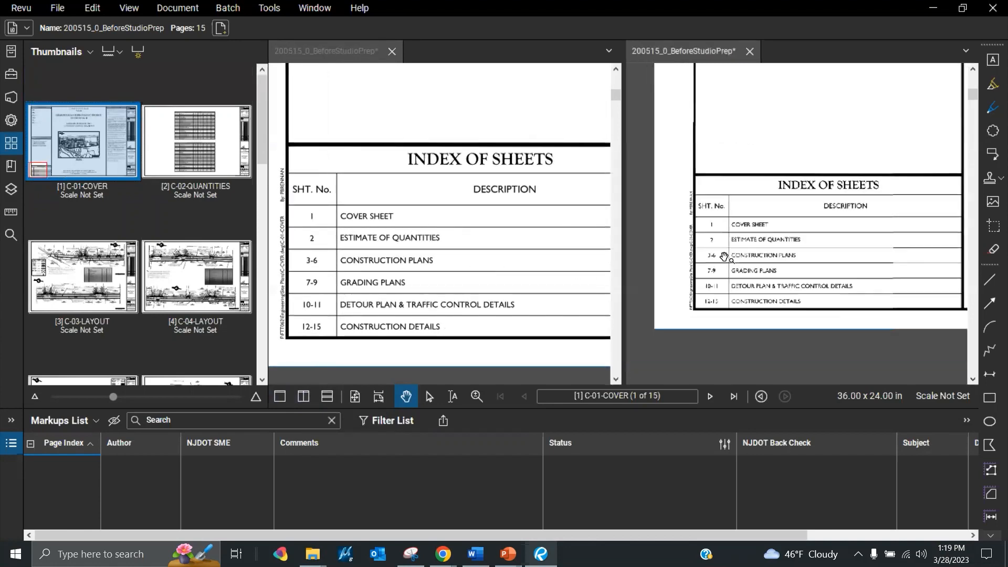
{"action": "scroll", "coordinate": [732, 257], "scroll_direction": "down", "scroll_amount": 5}
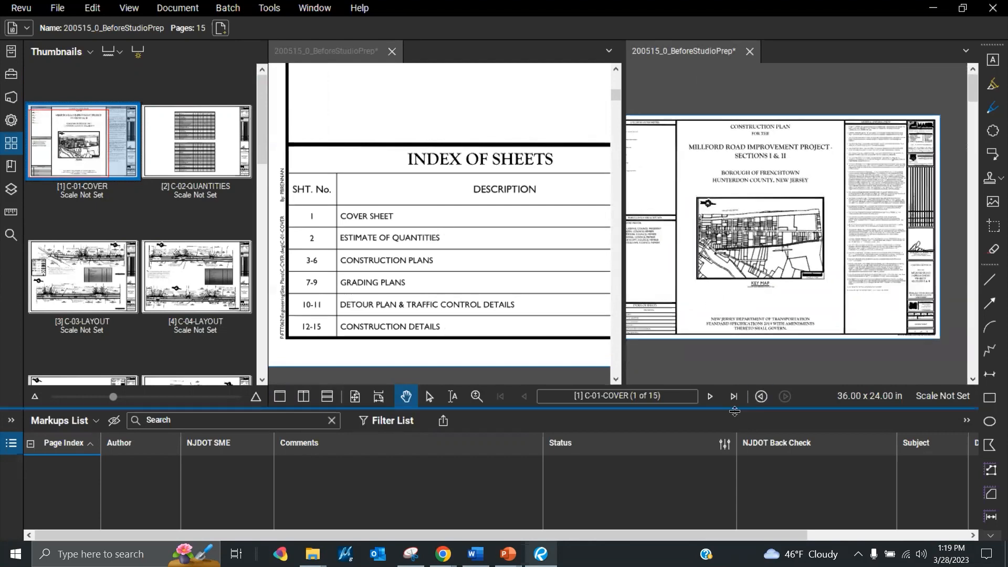
{"action": "left_click", "coordinate": [712, 398]}
{"action": "left_click", "coordinate": [712, 397]}
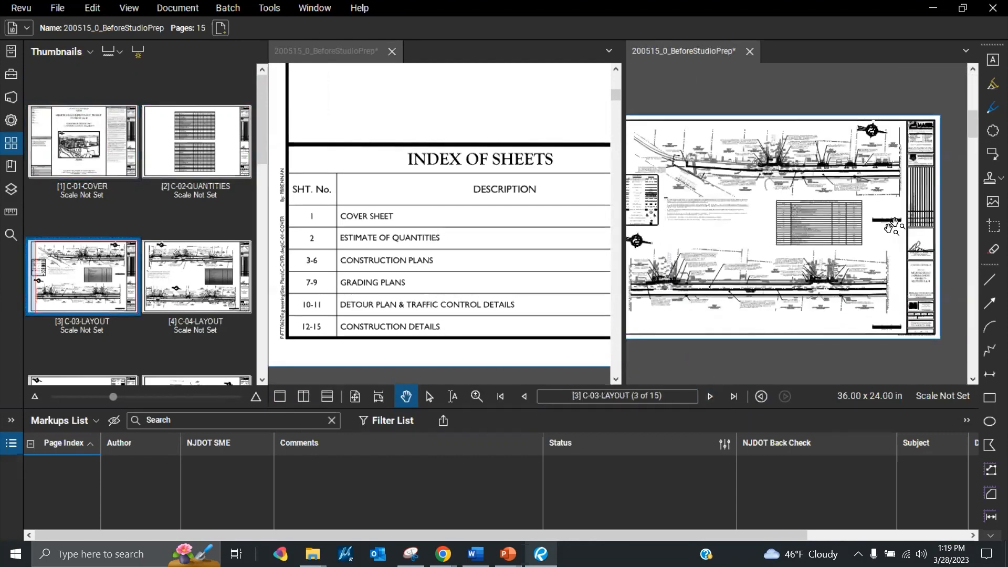
{"action": "scroll", "coordinate": [880, 220], "scroll_direction": "up", "scroll_amount": 6}
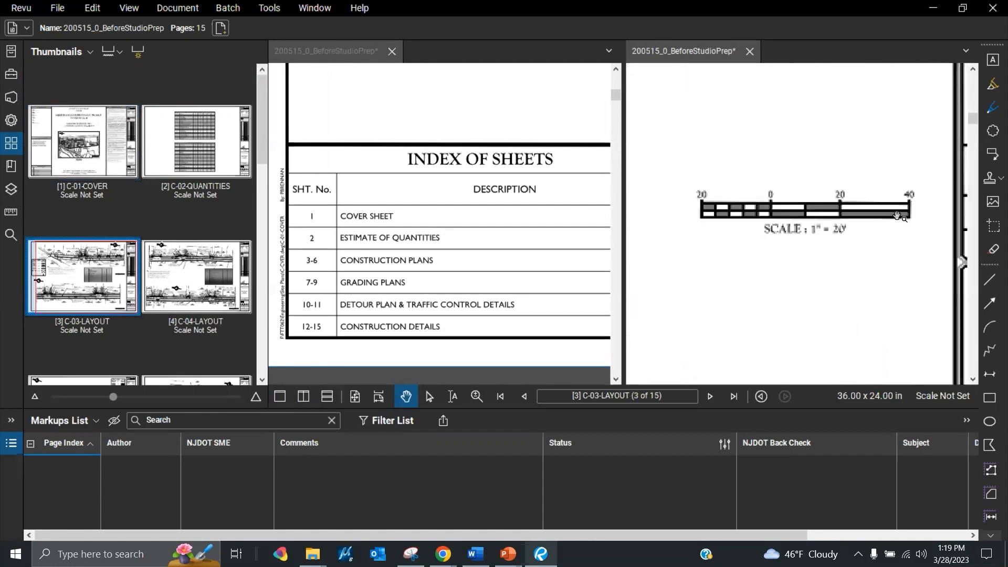
{"action": "left_click_drag", "start_coordinate": [892, 227], "coordinate": [933, 227]}
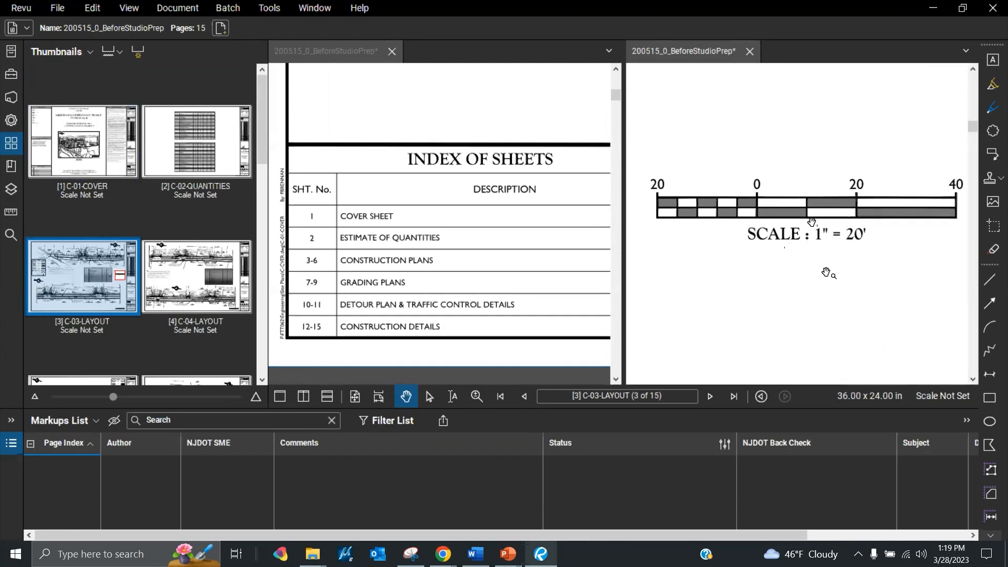
{"action": "left_click", "coordinate": [933, 395]}
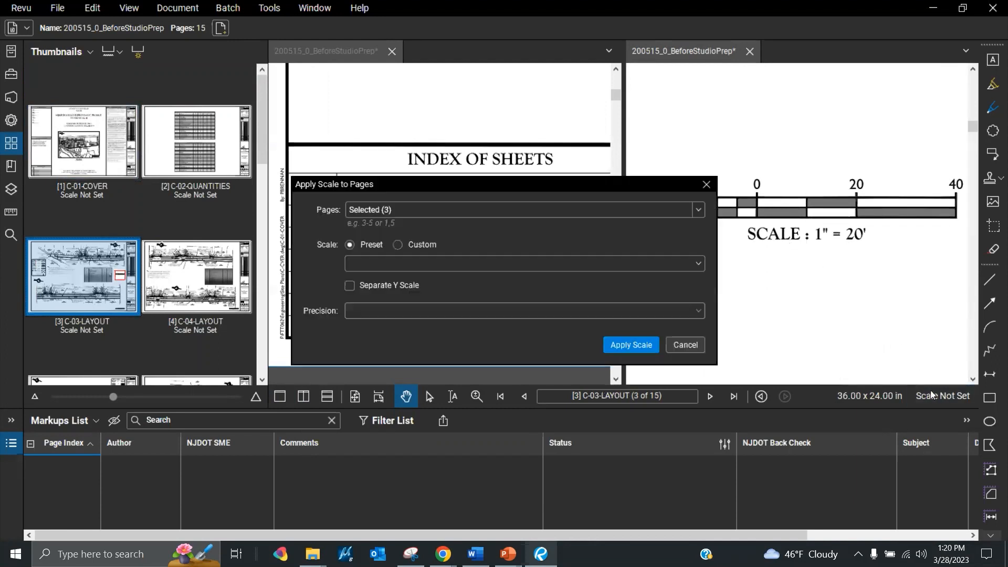
{"action": "left_click", "coordinate": [938, 398]}
{"action": "left_click", "coordinate": [685, 344]}
- Open the scale settings from the page 3 thumbnail and set the page range to 3-6
{"action": "right_click", "coordinate": [49, 283]}
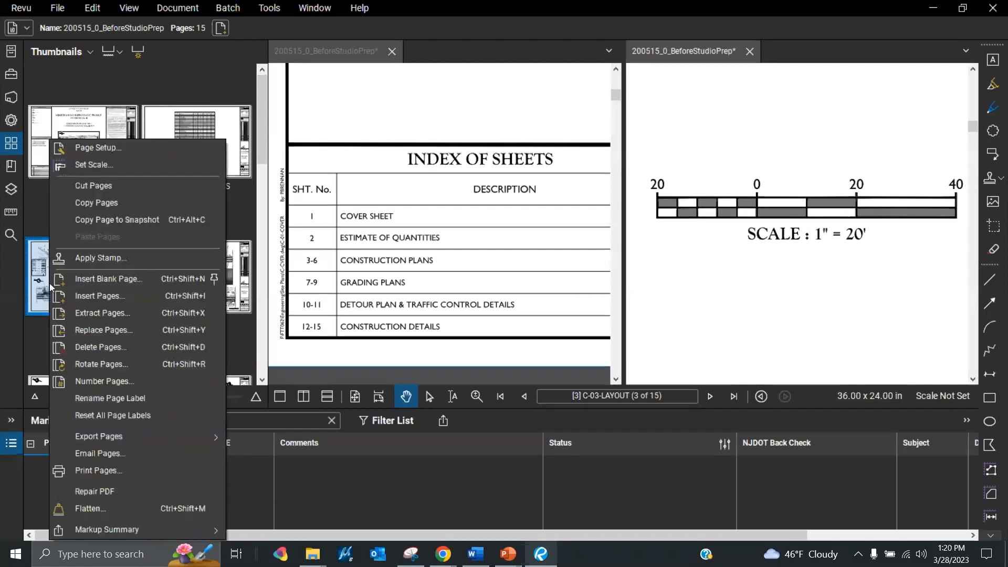
{"action": "left_click", "coordinate": [108, 169]}
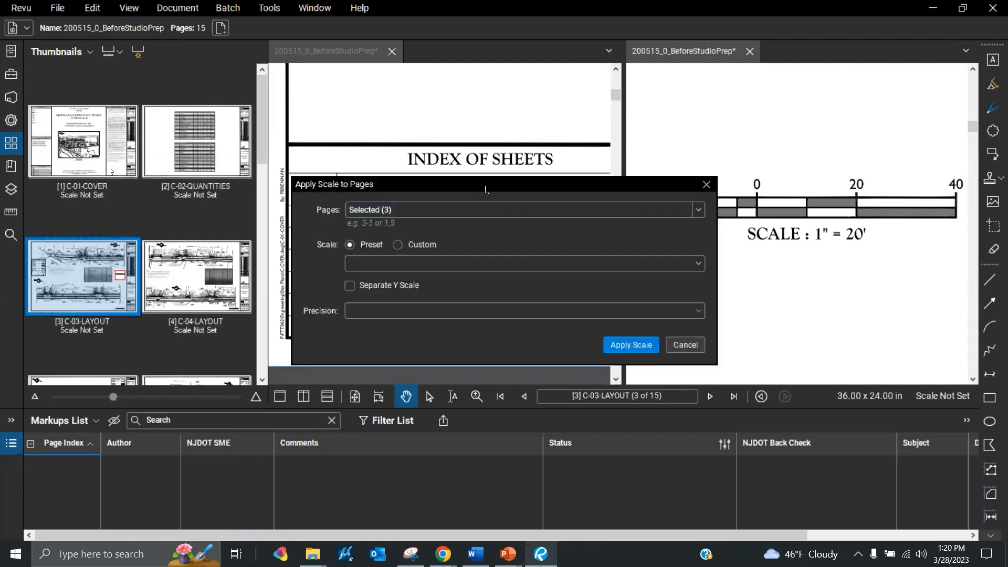
{"action": "left_click_drag", "start_coordinate": [484, 189], "coordinate": [687, 230]}
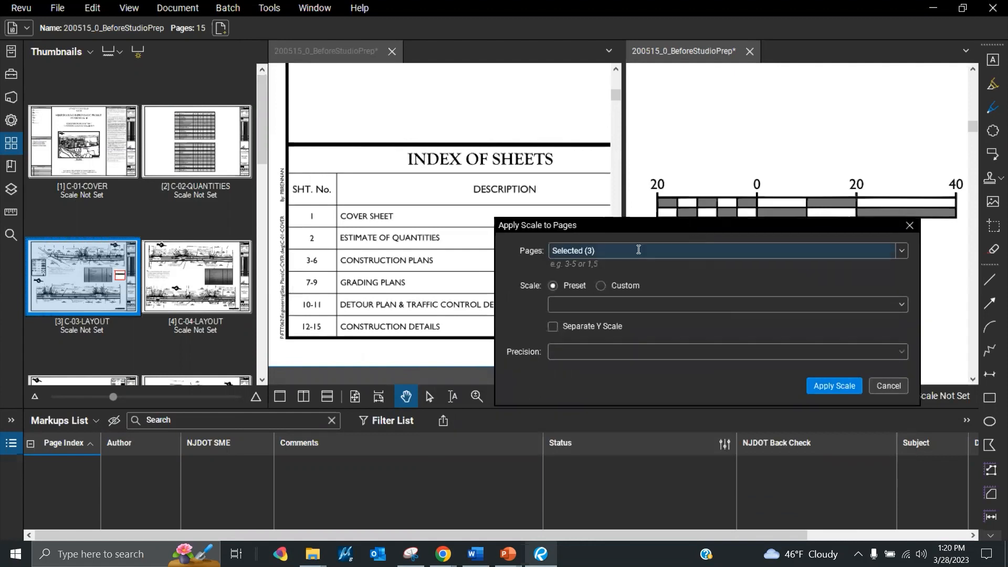
{"action": "left_click", "coordinate": [599, 251]}
{"action": "type", "text": "3-6"}
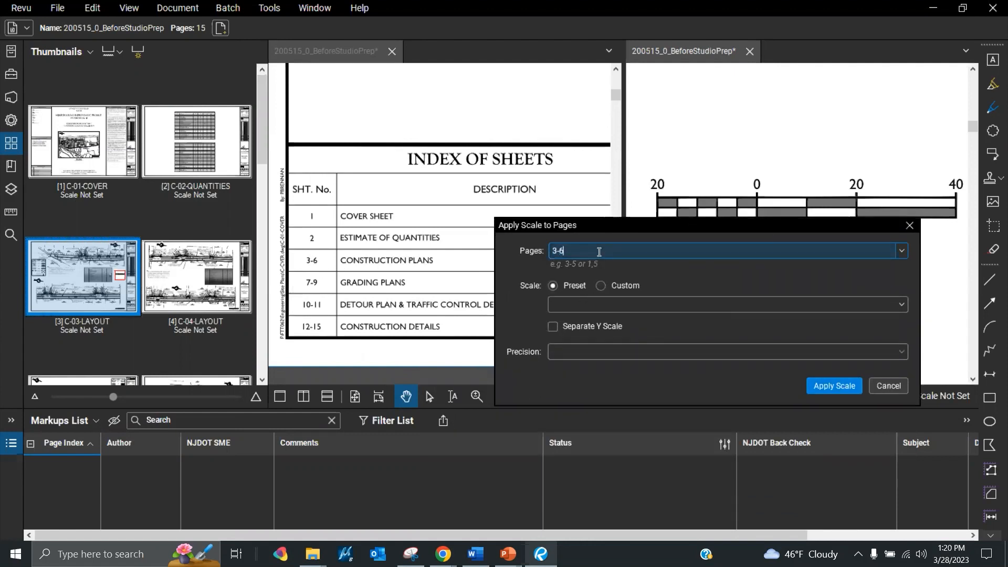
- Define a custom scale of 1 in = 20 ft for the page range
{"action": "left_click", "coordinate": [601, 288]}
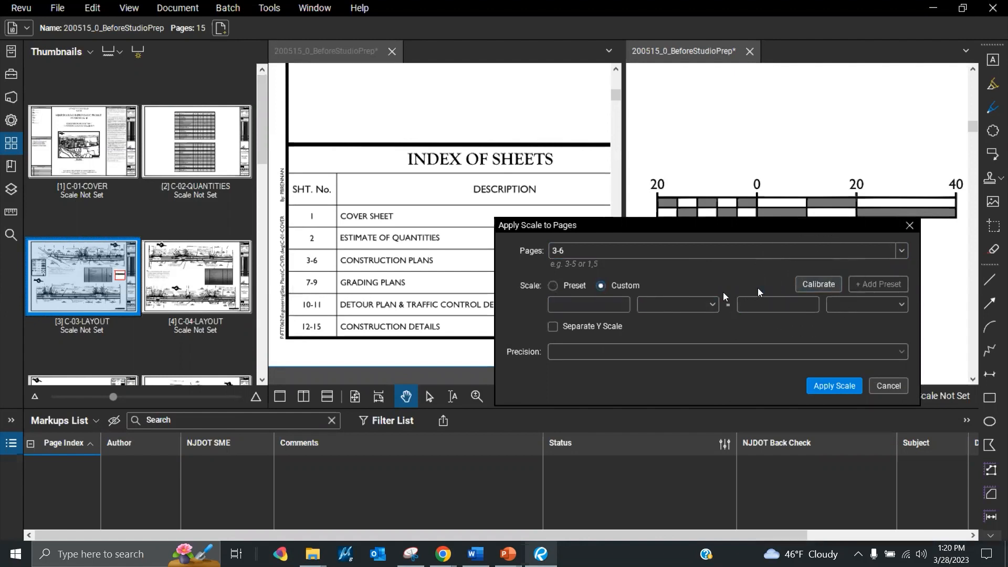
{"action": "left_click", "coordinate": [594, 304]}
{"action": "type", "text": "1"}
{"action": "left_click", "coordinate": [656, 307]}
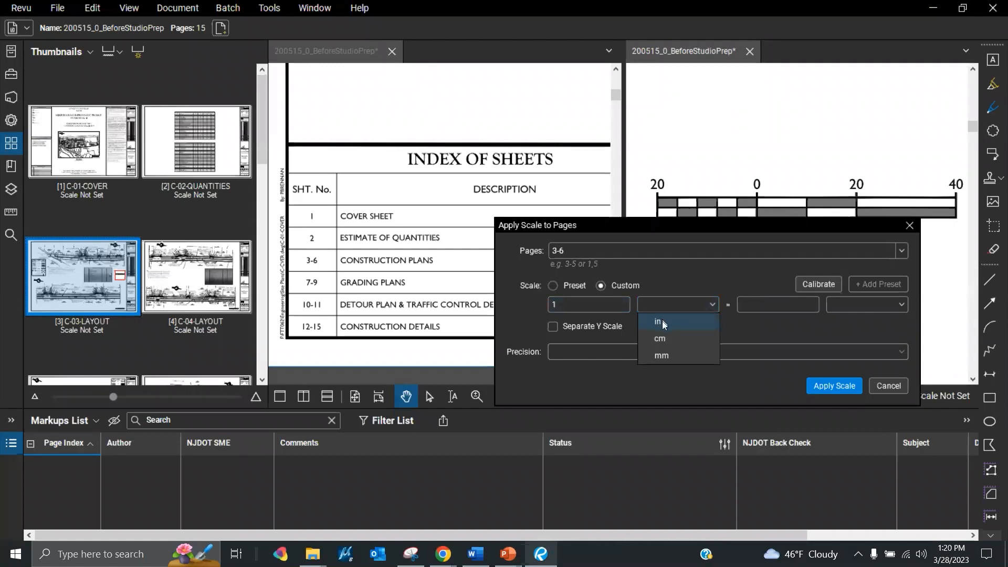
{"action": "left_click", "coordinate": [663, 323]}
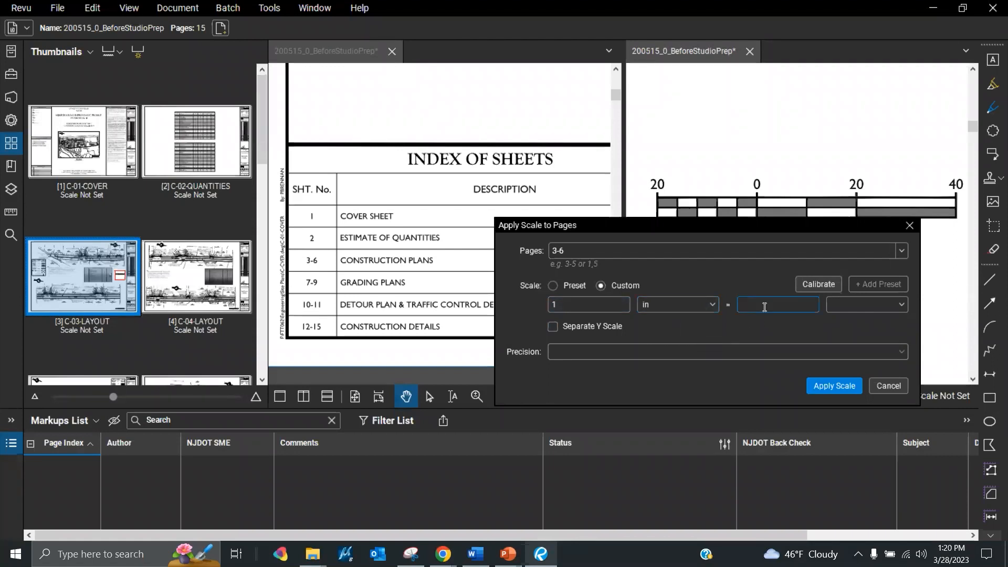
{"action": "type", "text": "20"}
{"action": "left_click", "coordinate": [836, 308]}
{"action": "left_click", "coordinate": [846, 339]}
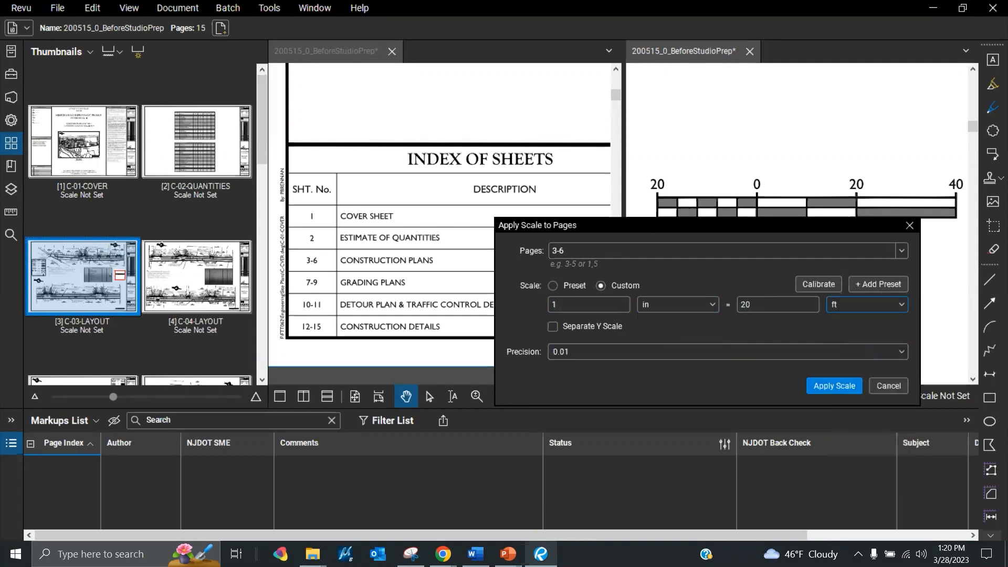
- Review the precision options, keep 0.01 and apply the custom scale to pages 3-6
{"action": "left_click", "coordinate": [766, 351]}
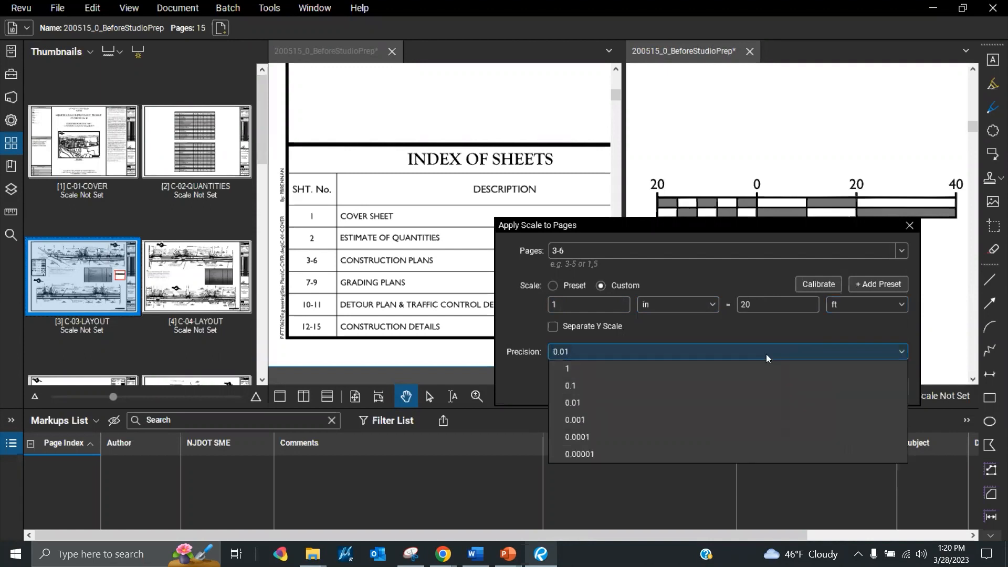
{"action": "left_click", "coordinate": [740, 349]}
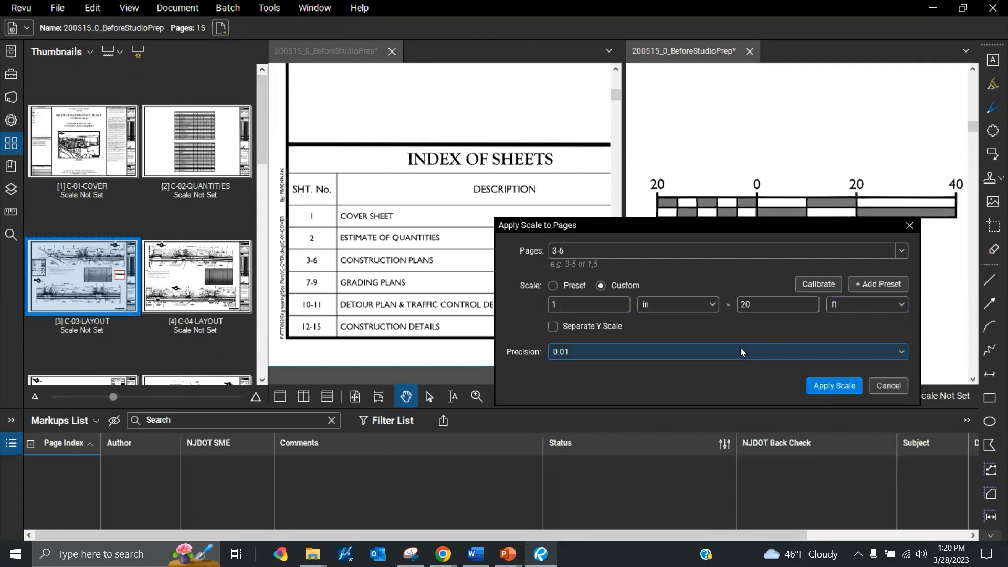
{"action": "left_click", "coordinate": [584, 251]}
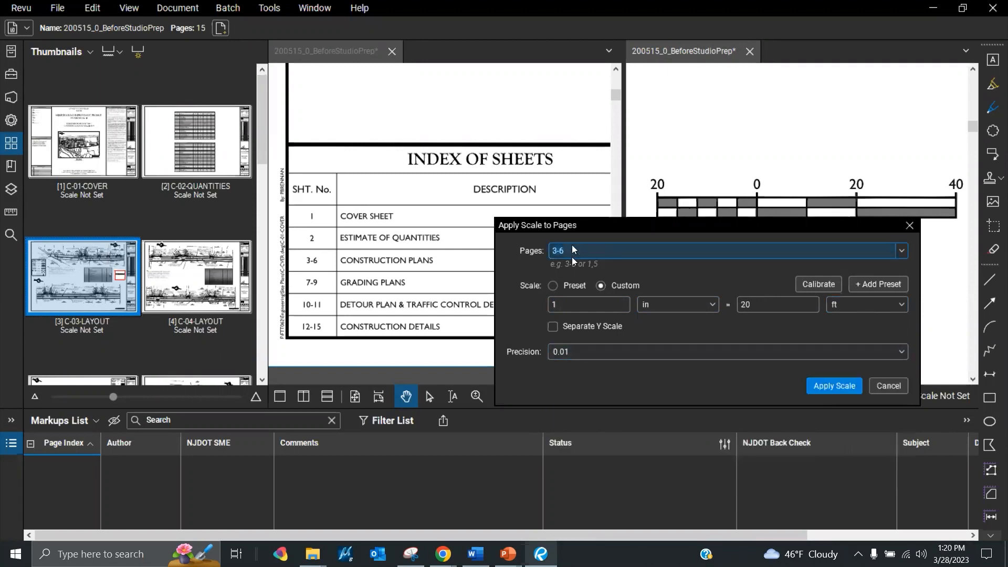
{"action": "left_click", "coordinate": [573, 251]}
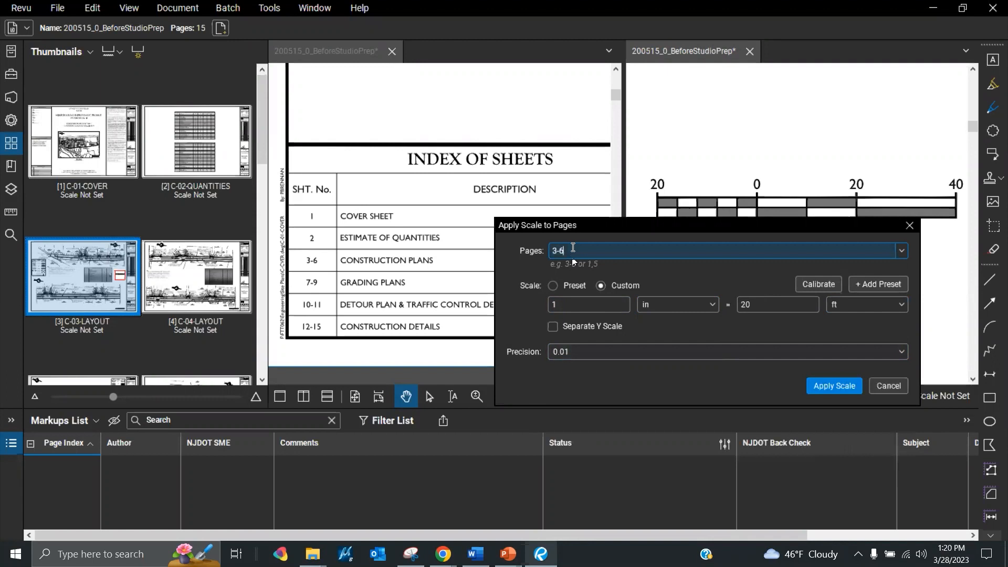
{"action": "left_click", "coordinate": [823, 386]}
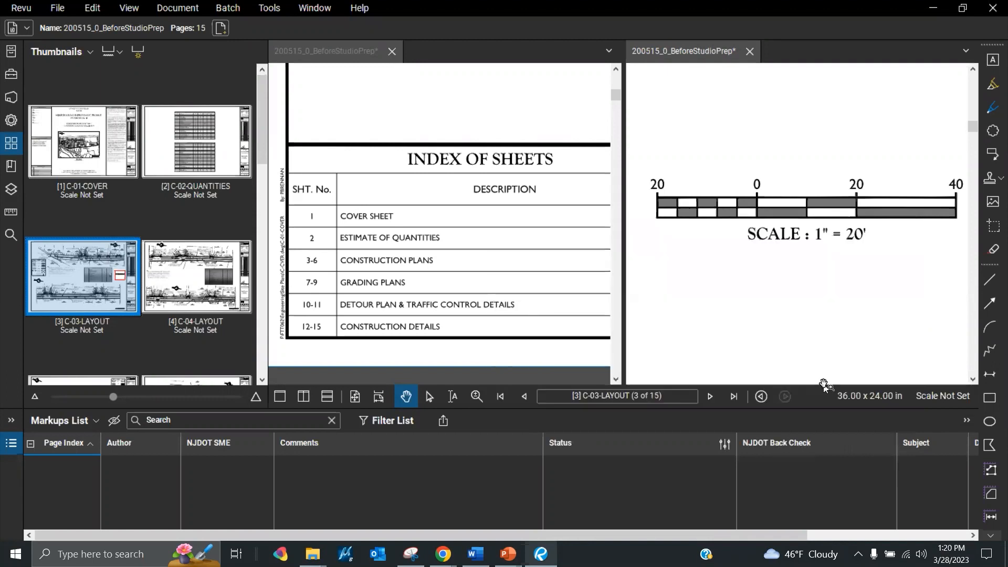
- Check the scale labels under the layout thumbnails, then open page 7 (C-07-GRAD) and find its graphic scale bar
{"action": "left_click", "coordinate": [187, 335]}
{"action": "key", "text": "ctrl"}
{"action": "key", "text": "ctrl"}
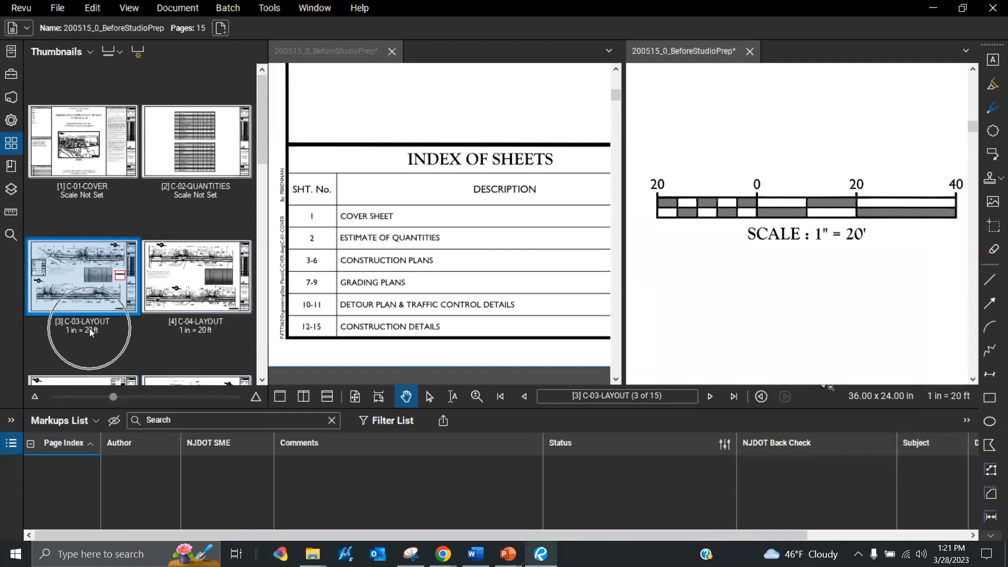
{"action": "scroll", "coordinate": [219, 339], "scroll_direction": "down", "scroll_amount": 3}
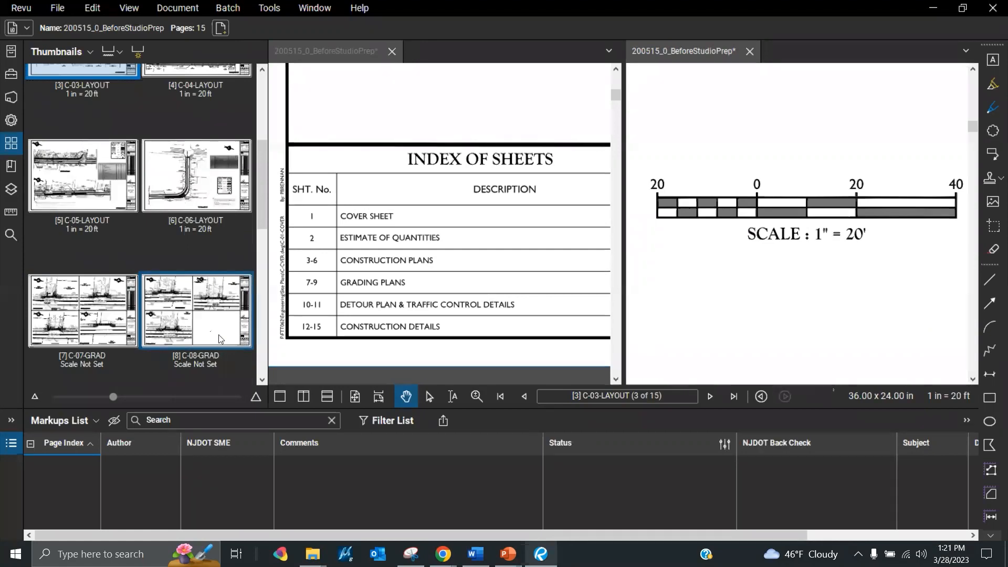
{"action": "left_click", "coordinate": [110, 336]}
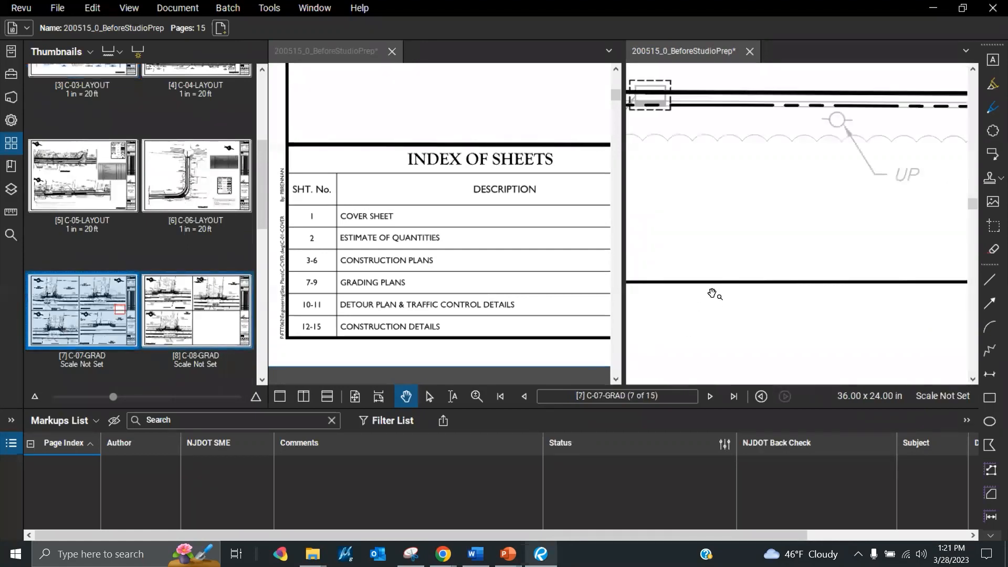
{"action": "scroll", "coordinate": [715, 282], "scroll_direction": "down", "scroll_amount": 5}
{"action": "mouse_move", "coordinate": [802, 322]}
{"action": "left_mouse_down"}
{"action": "mouse_move", "coordinate": [907, 141]}
{"action": "mouse_move", "coordinate": [947, 206]}
{"action": "mouse_move", "coordinate": [940, 194]}
{"action": "left_mouse_up"}
{"action": "scroll", "coordinate": [767, 219], "scroll_direction": "down", "scroll_amount": 5}
{"action": "scroll", "coordinate": [686, 187], "scroll_direction": "up", "scroll_amount": 5}
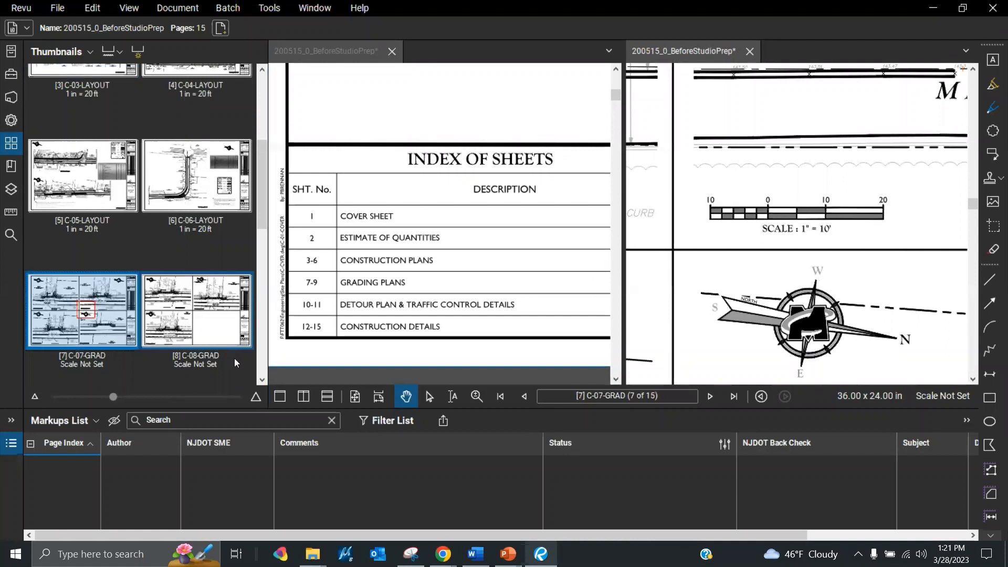
- Open the scale settings for the page 7 grading plan and set the page range to 7-9
{"action": "left_click", "coordinate": [155, 340], "text": "shift"}
{"action": "left_click", "coordinate": [934, 398]}
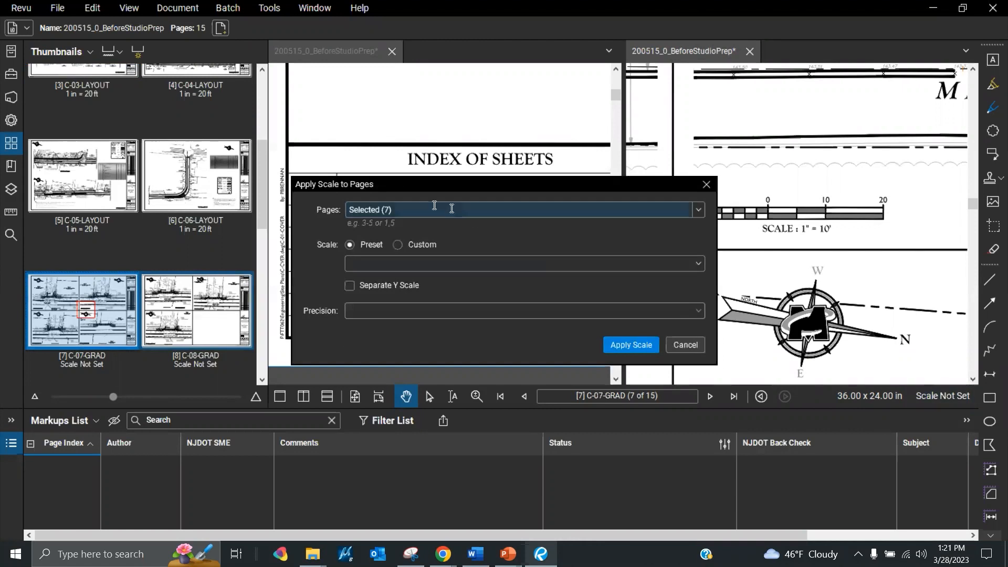
{"action": "left_click_drag", "start_coordinate": [461, 188], "coordinate": [553, 373]}
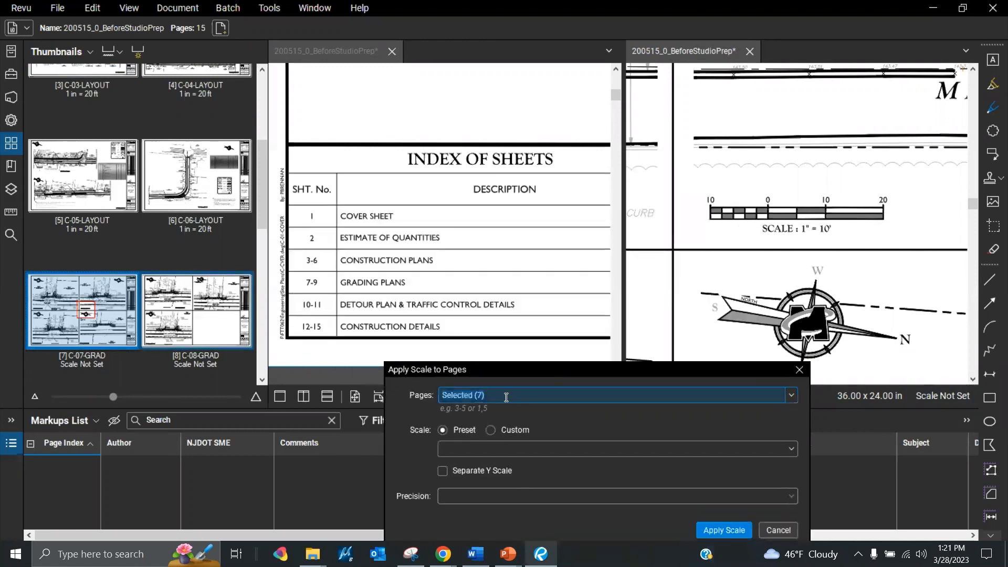
{"action": "type", "text": "7-9"}
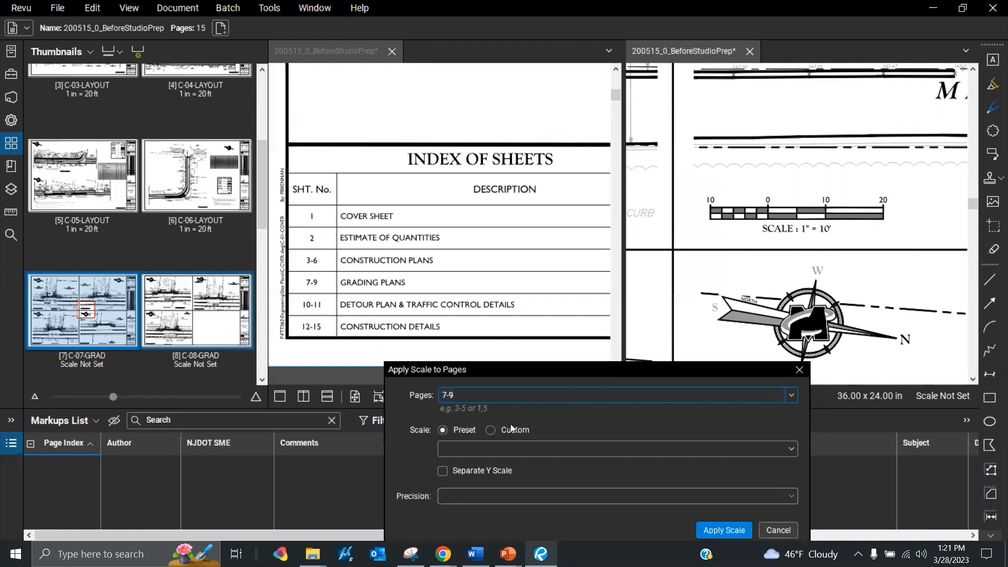
- Choose the preset scale 1" = 10' for the page range and review its fractional precision options
{"action": "left_click", "coordinate": [496, 447]}
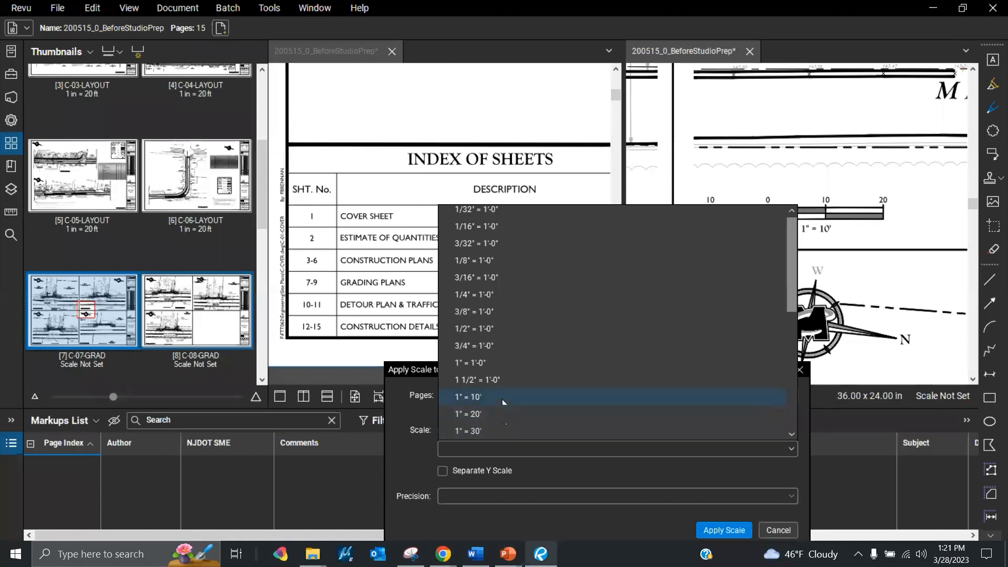
{"action": "left_click", "coordinate": [502, 399]}
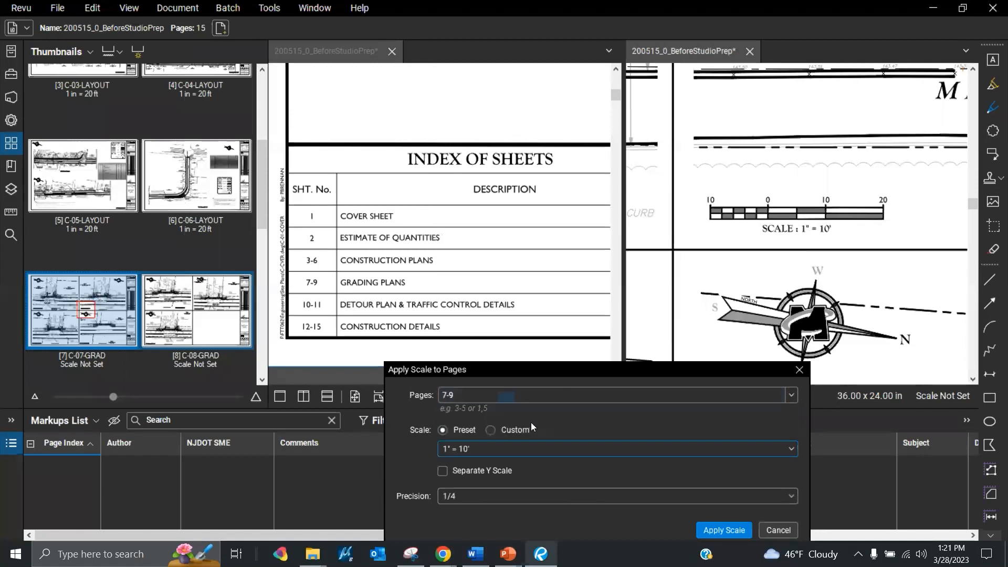
{"action": "left_click", "coordinate": [476, 498]}
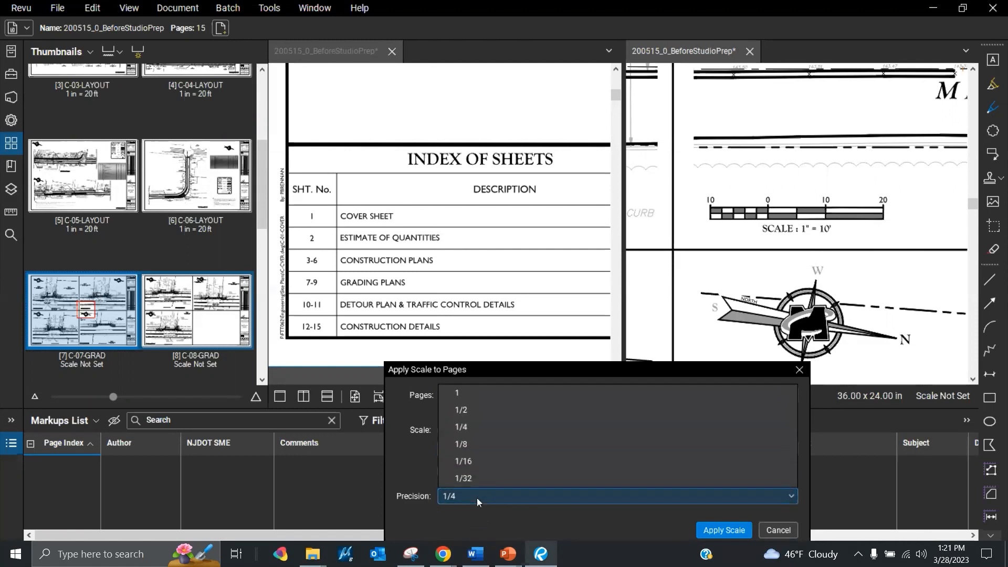
{"action": "left_click", "coordinate": [477, 498]}
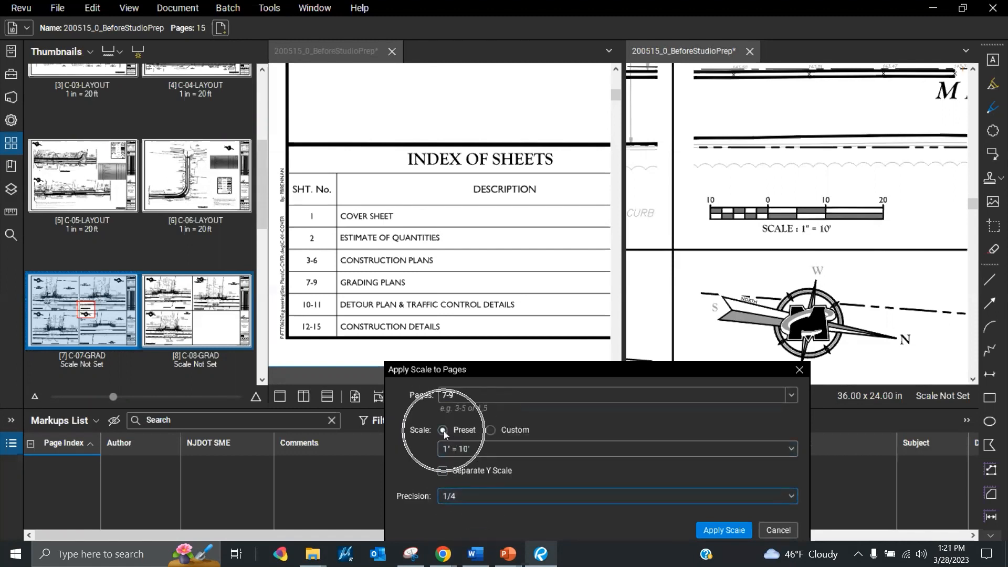
- Switch to a custom scale and change the real-world unit to ft, giving 1 in = 10 ft
{"action": "left_click", "coordinate": [490, 430]}
{"action": "left_click", "coordinate": [545, 499]}
{"action": "left_click", "coordinate": [545, 499]}
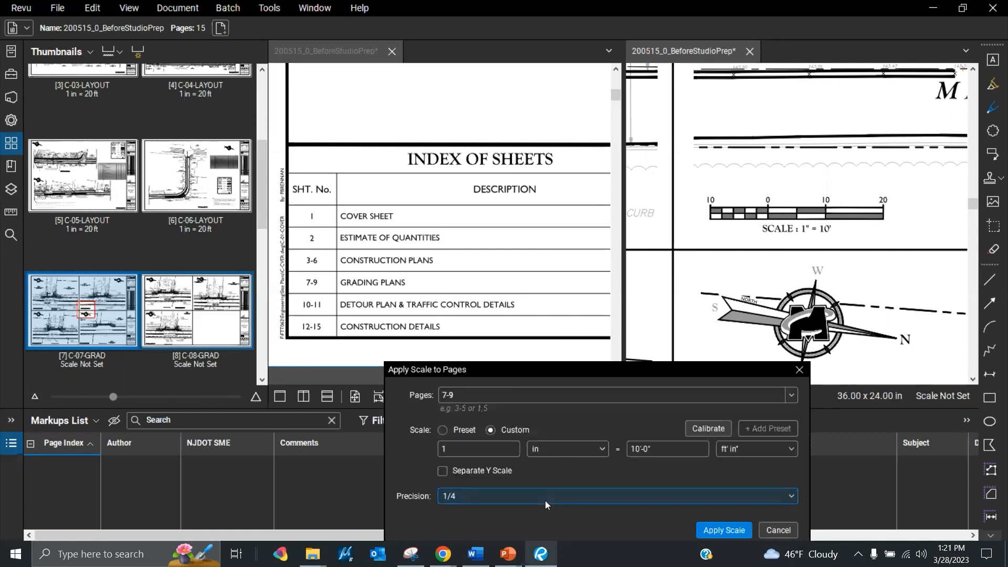
{"action": "left_click", "coordinate": [761, 450]}
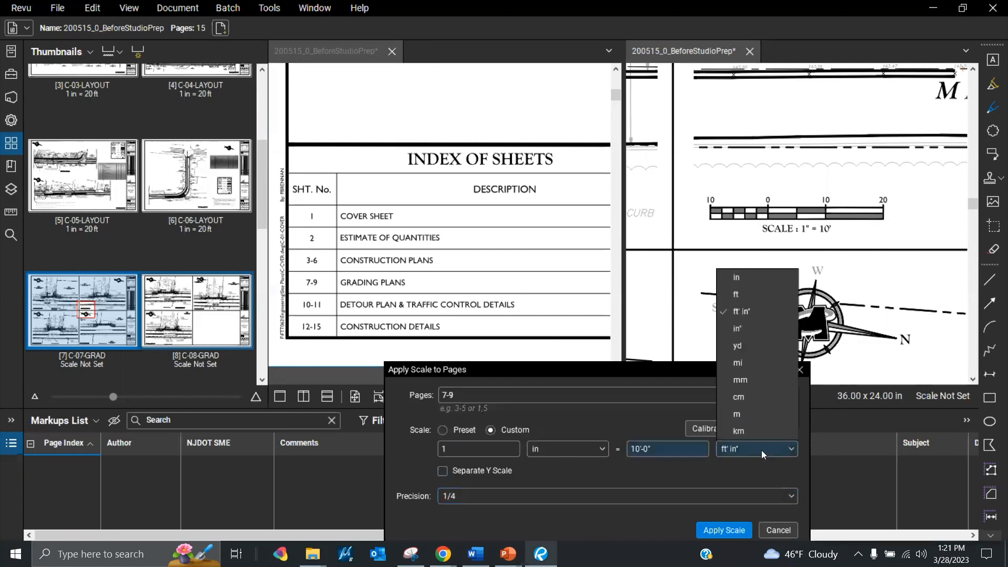
{"action": "left_click", "coordinate": [752, 299]}
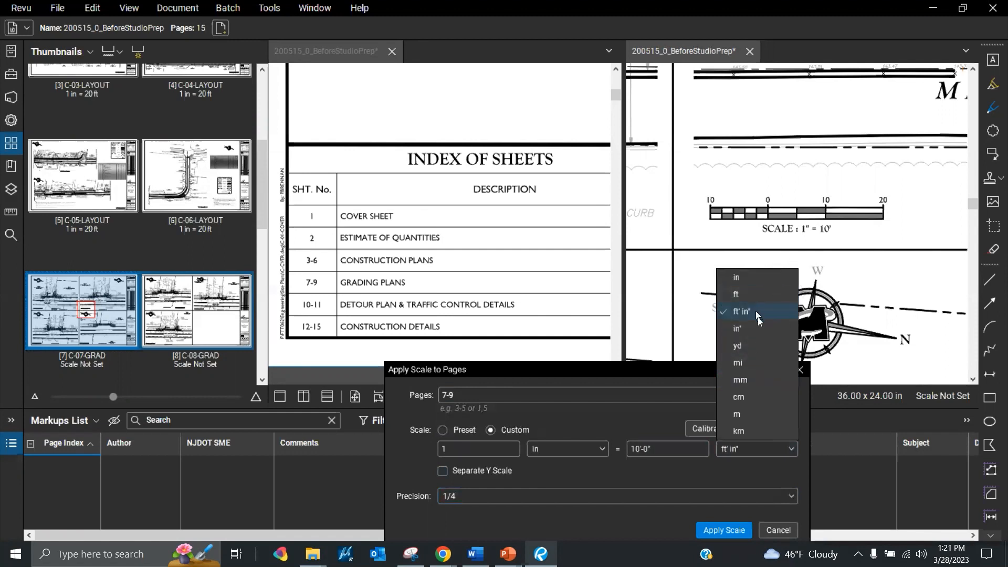
{"action": "left_click", "coordinate": [756, 295]}
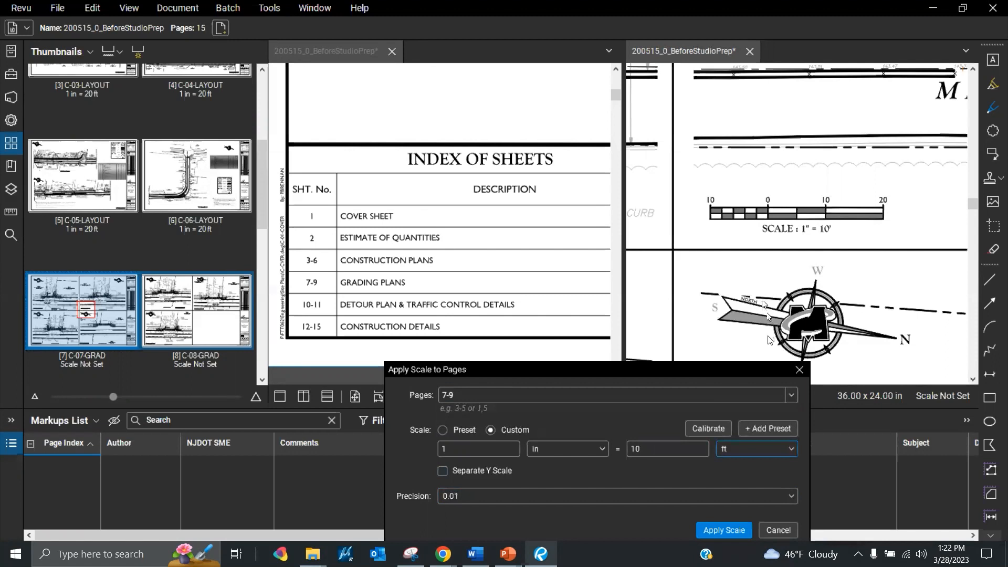
- Set the precision to 0.1 and apply the custom scale to pages 7-9
{"action": "left_click", "coordinate": [611, 498]}
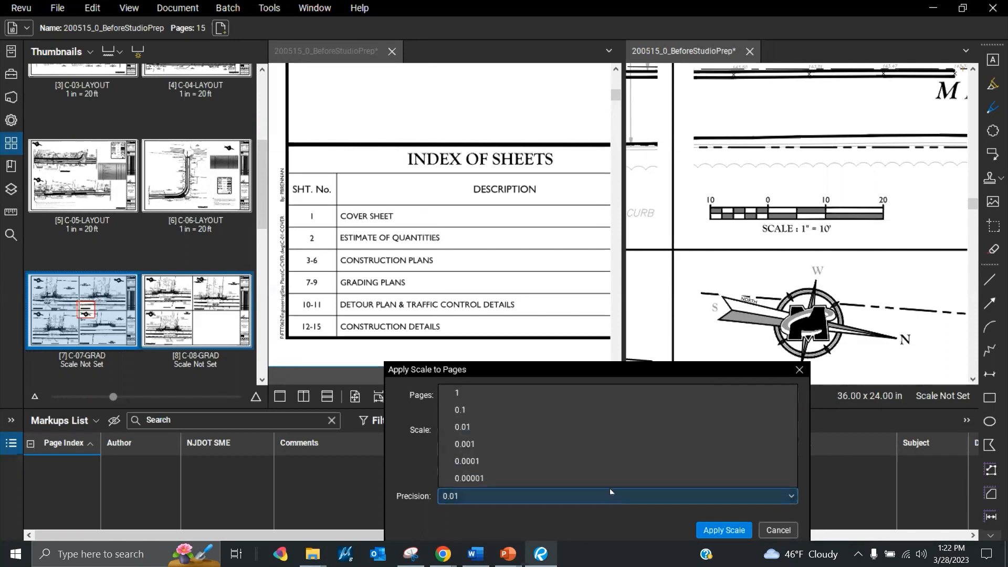
{"action": "left_click", "coordinate": [586, 411]}
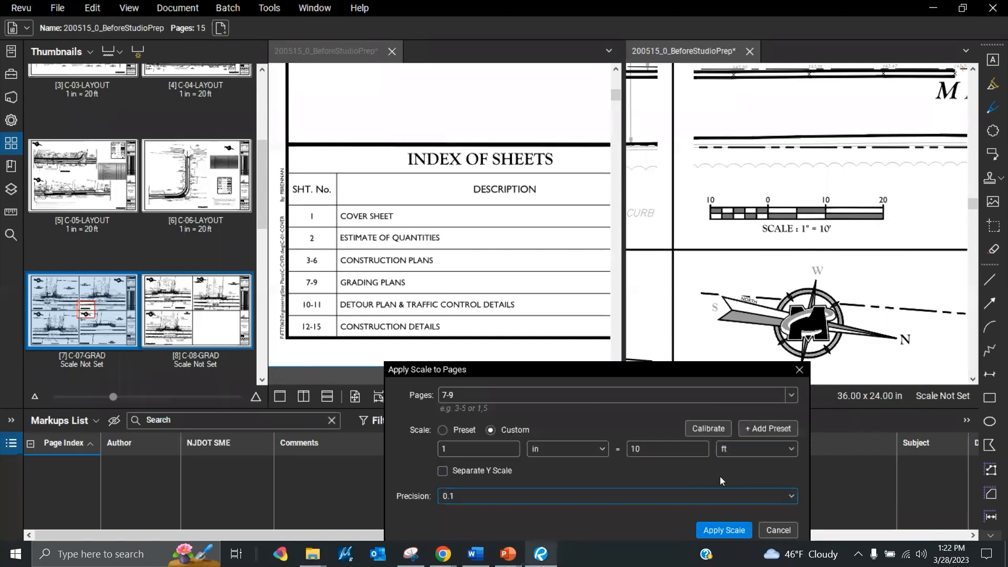
{"action": "left_click", "coordinate": [730, 531]}
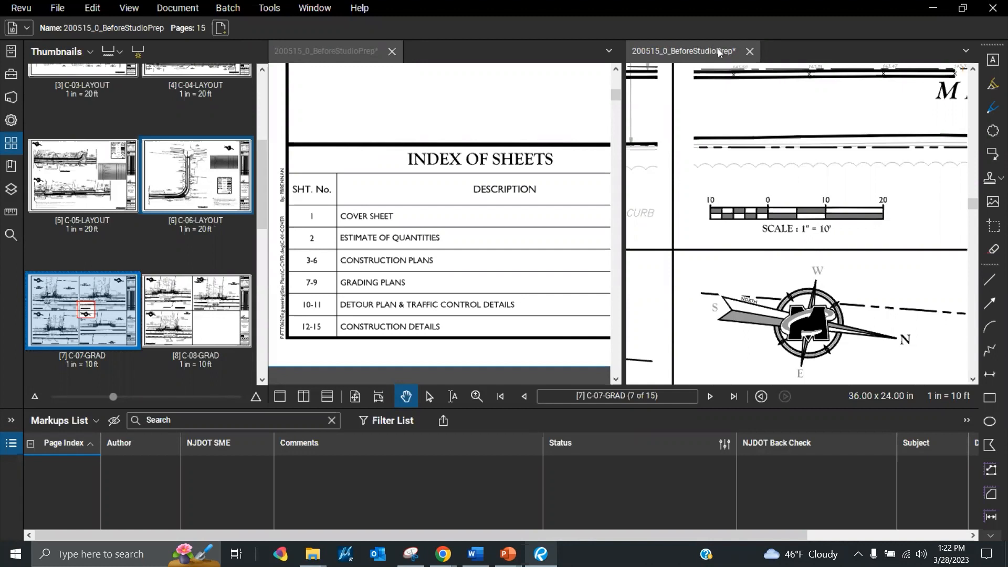
- Close the duplicate document view showing page 7 and look over the save and split commands for the remaining document
{"action": "left_click", "coordinate": [750, 51]}
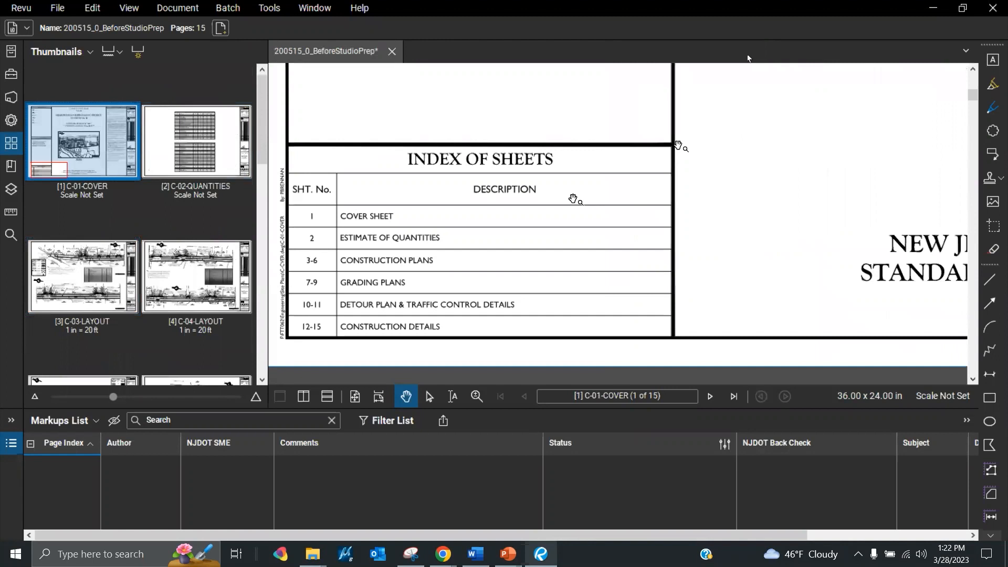
{"action": "right_click", "coordinate": [365, 54]}
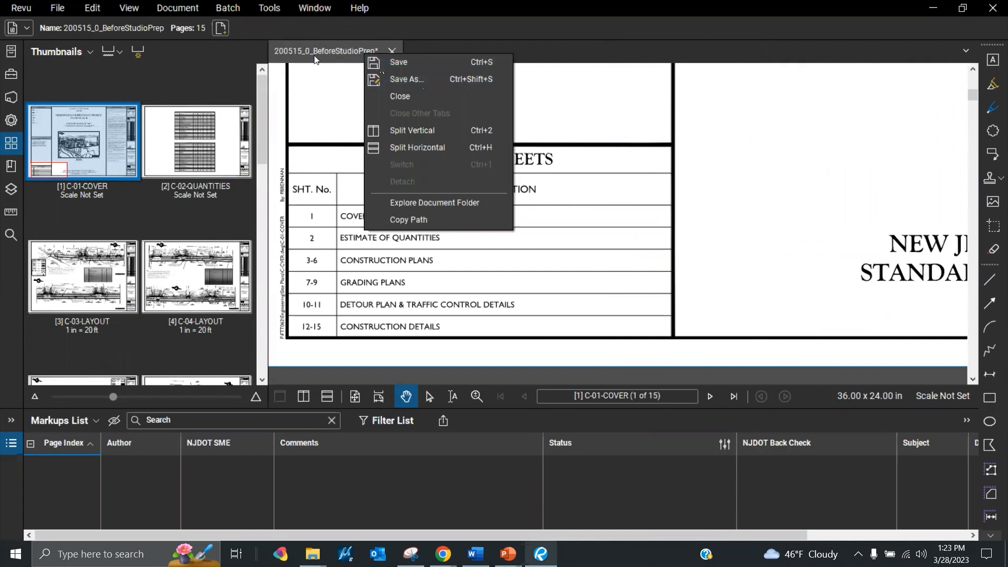
{"action": "left_click", "coordinate": [327, 166]}
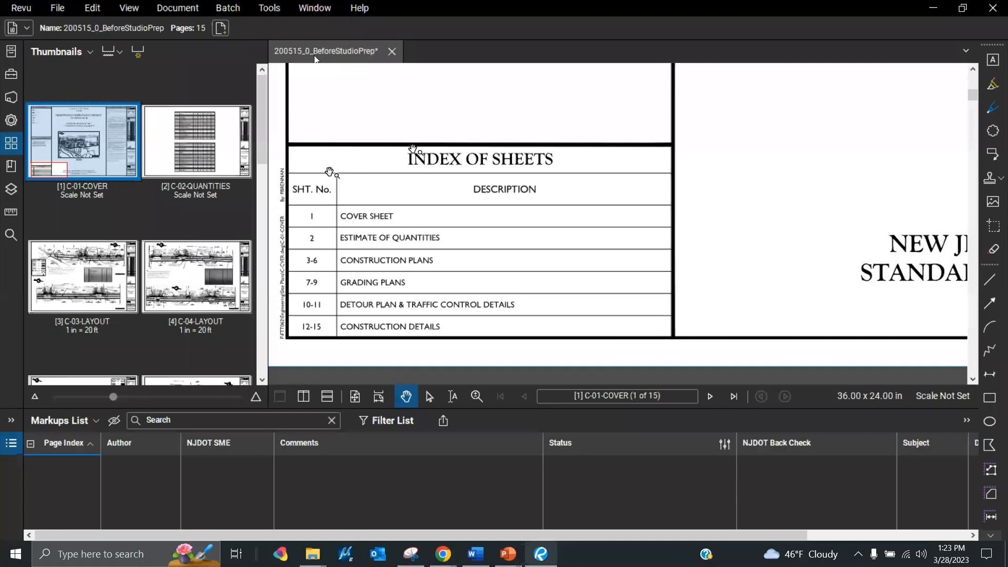